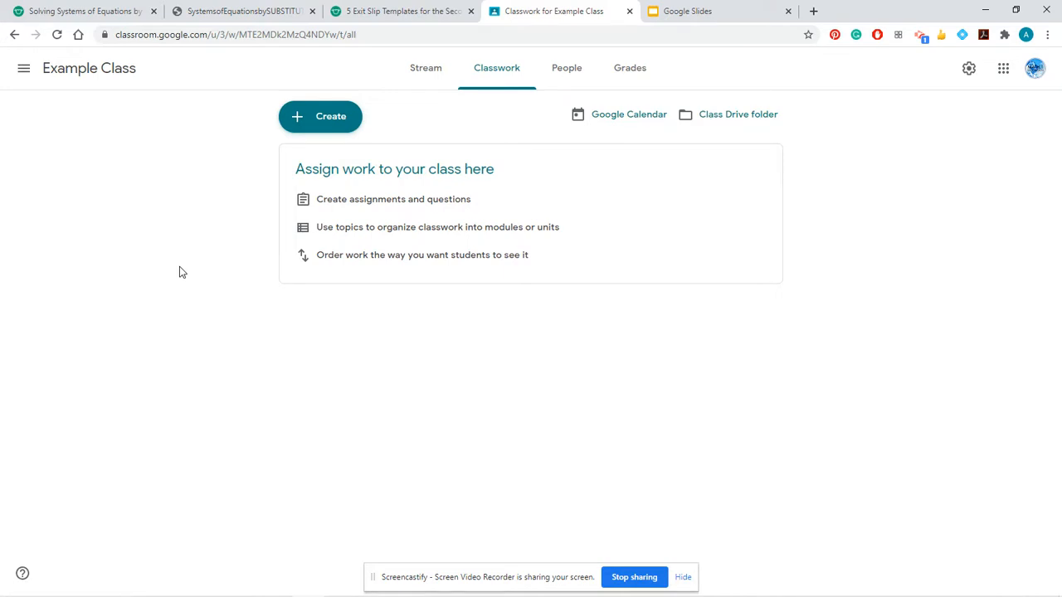
Create a new classwork material titled "Substitution Flowchart Reference Sheet".
click(327, 132)
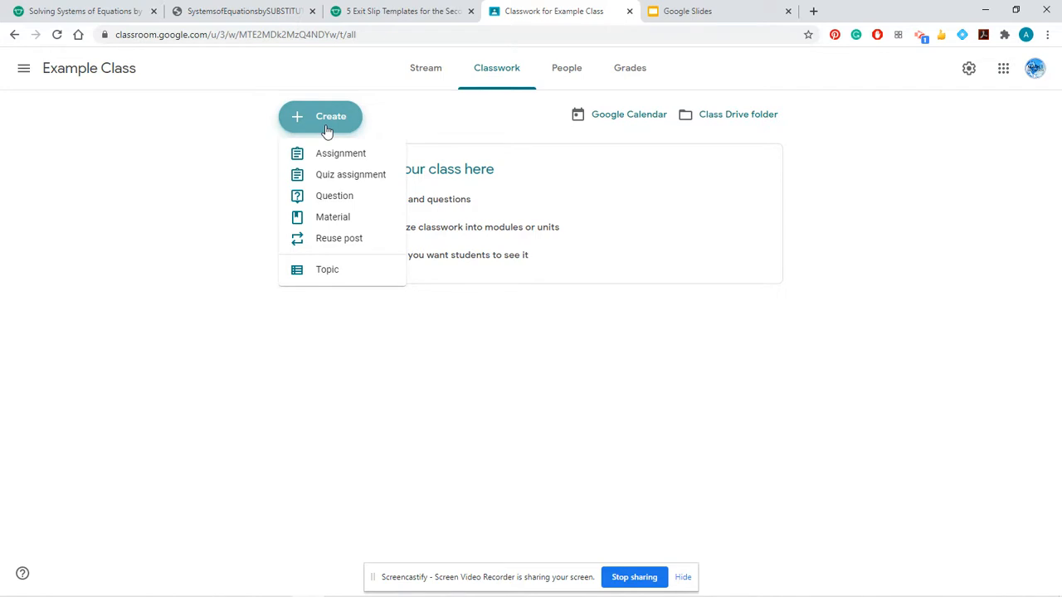
click(332, 217)
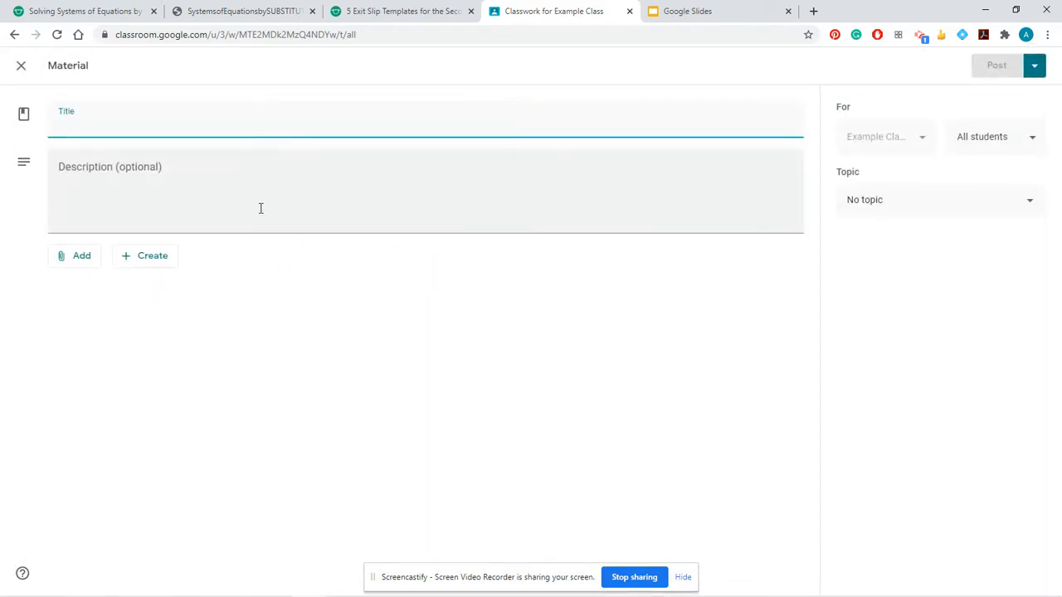
text(S)
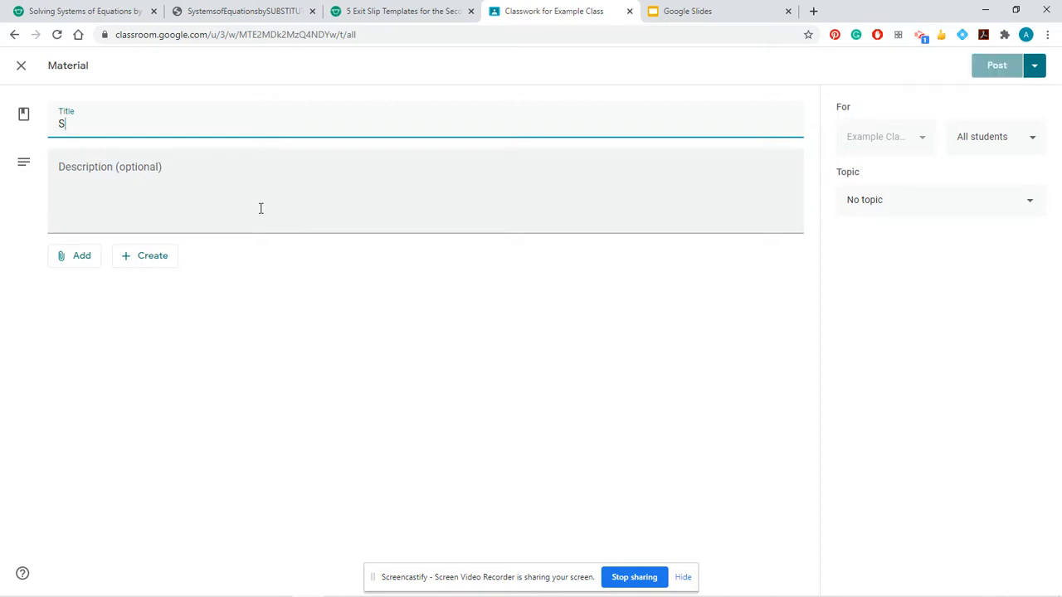
text(ubstitut)
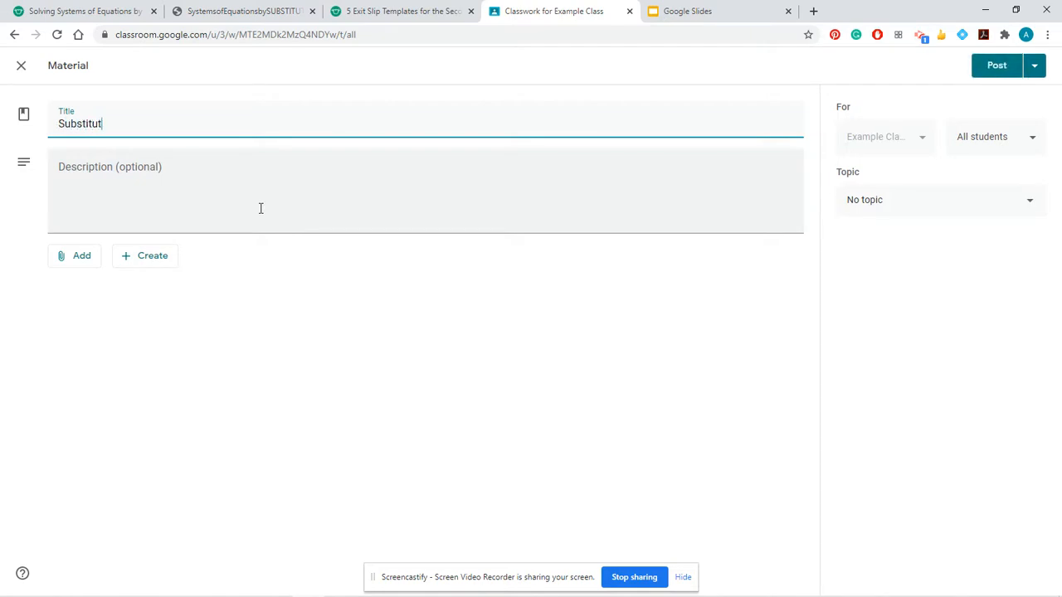
text(ion Flowchart Reference Sheet)
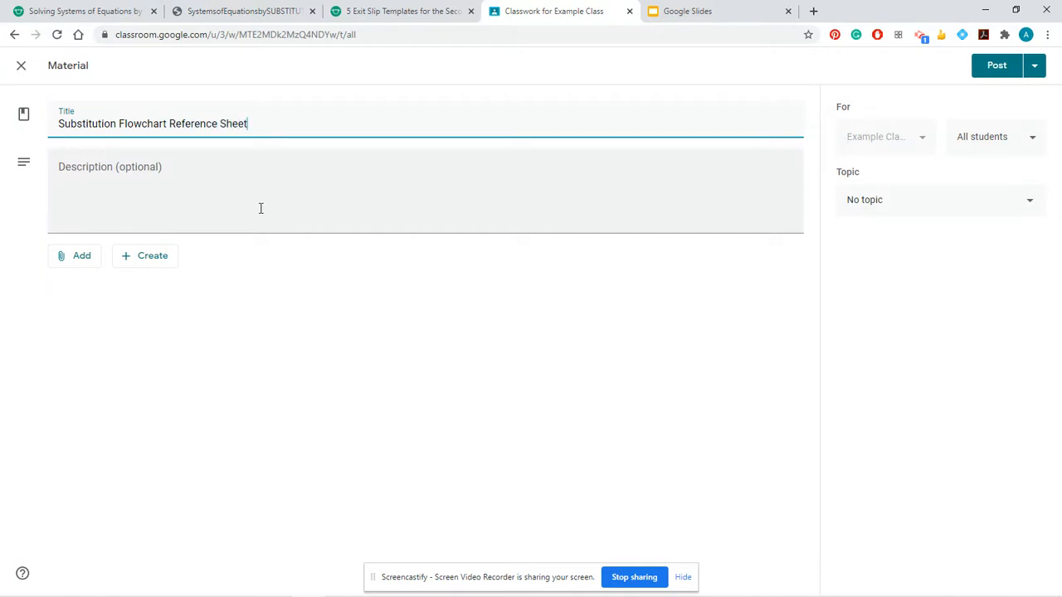
Enter the material's description: "Use this to jog your memory if you forget how to solve with substitution!".
click(123, 199)
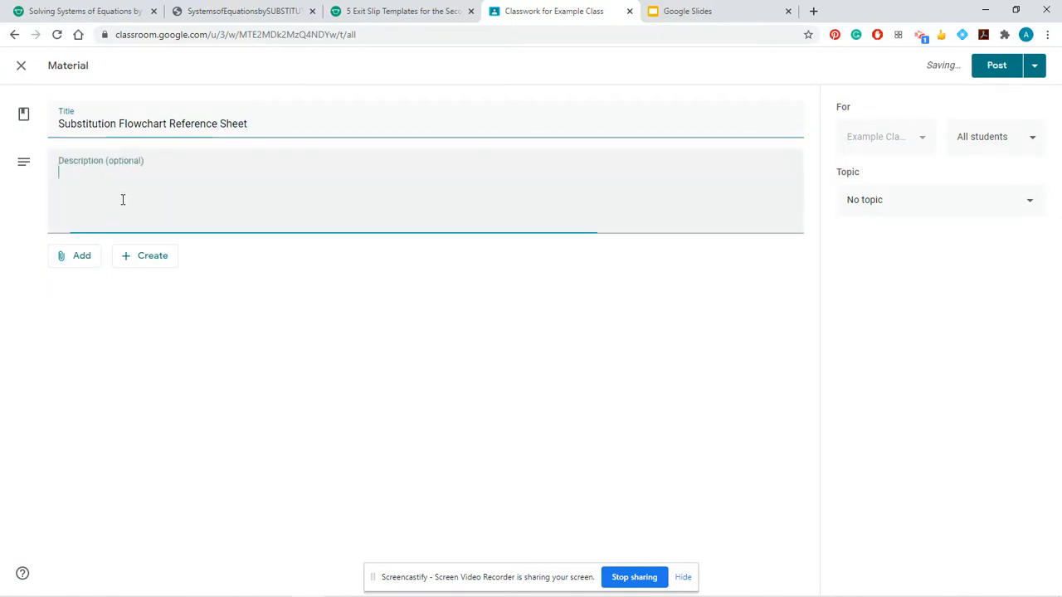
text(Use this to job y)
key(BackSpace)
key(BackSpace)
key(BackSpace)
text(g your memory if you forget how to solve with substitution!)
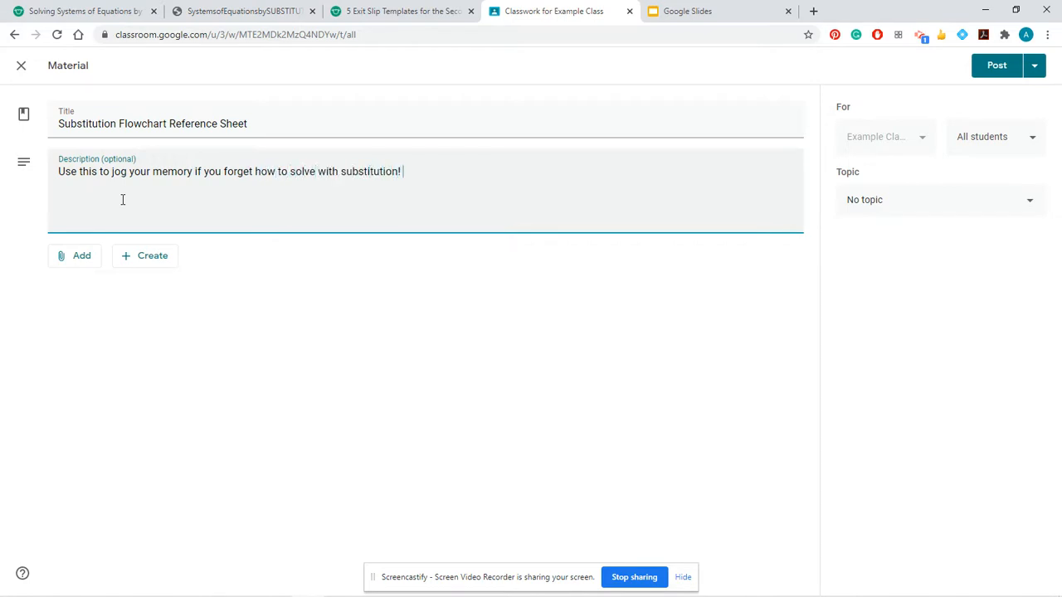
Upload "substituion flowchart.pdf" from the Downloads folder and attach it to the material.
click(80, 255)
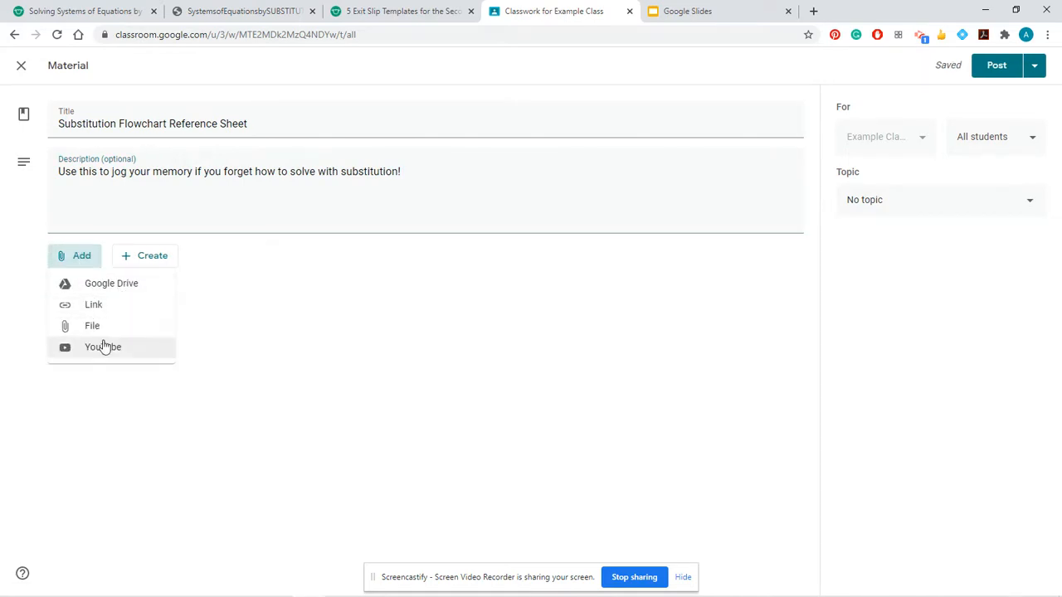
click(90, 333)
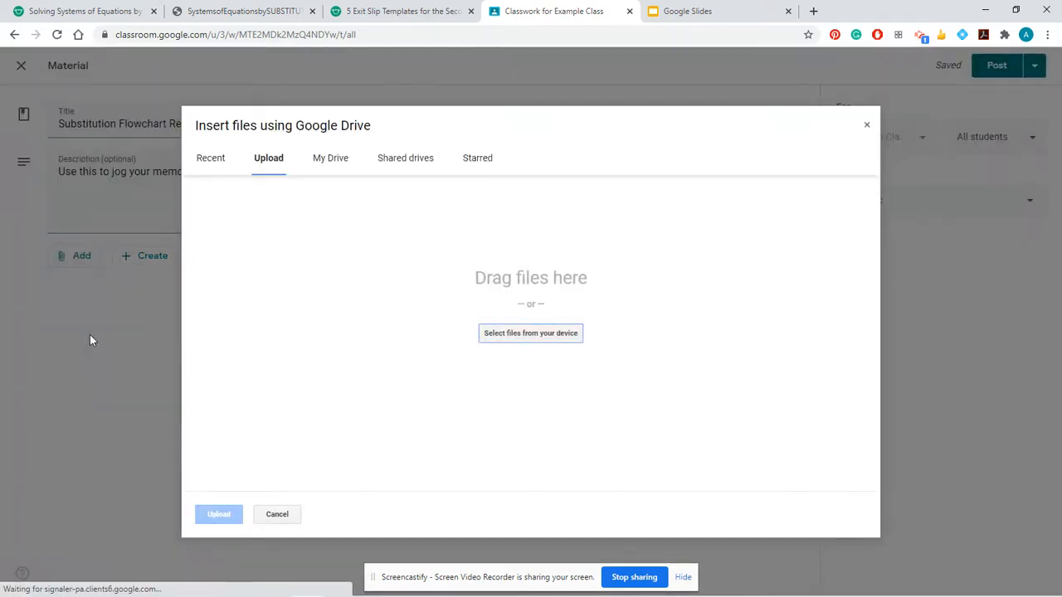
click(523, 340)
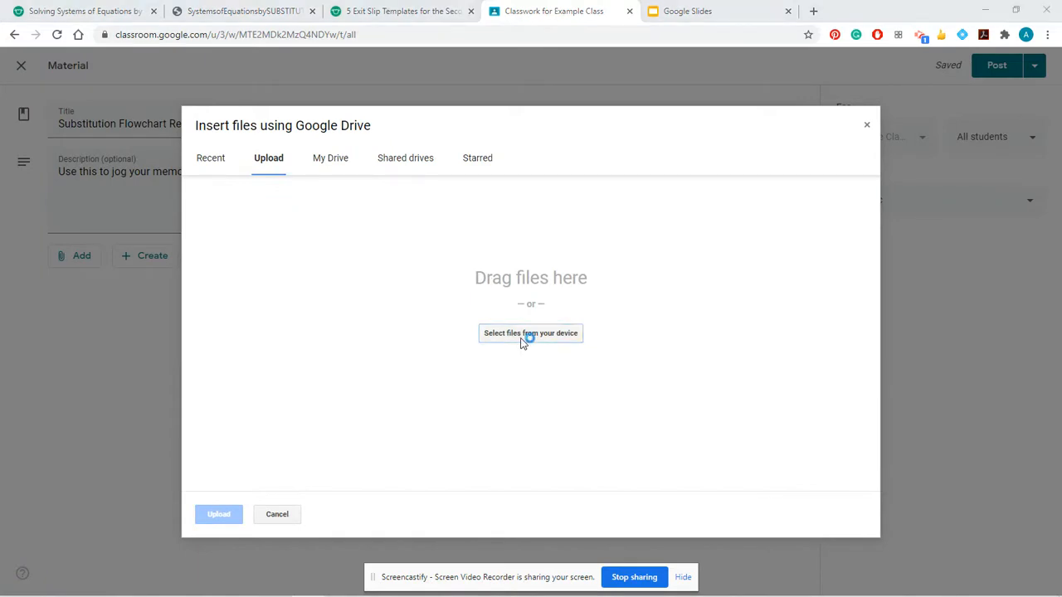
click(58, 163)
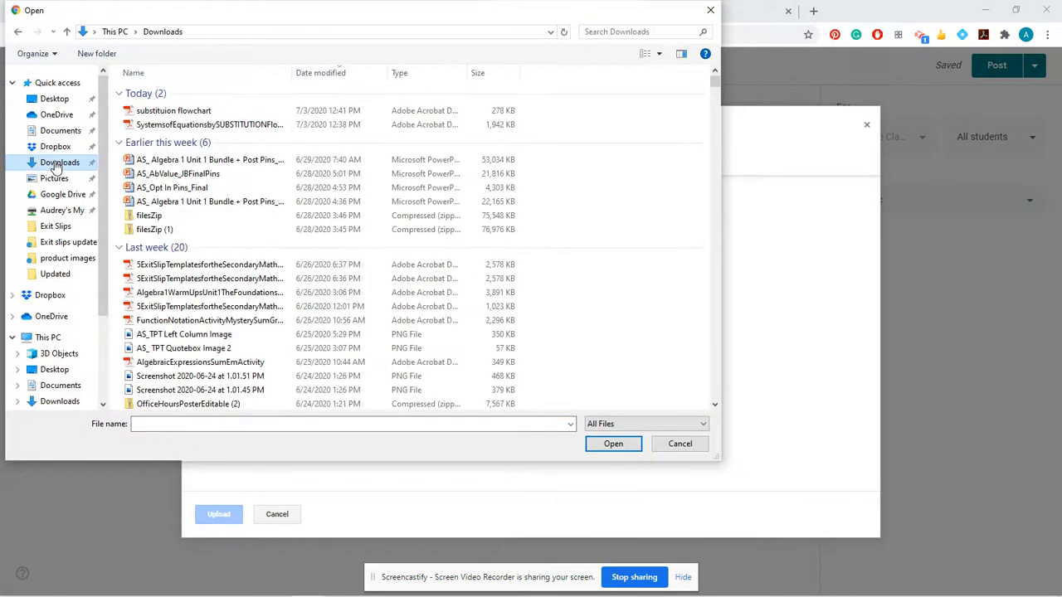
click(209, 111)
double_click(209, 112)
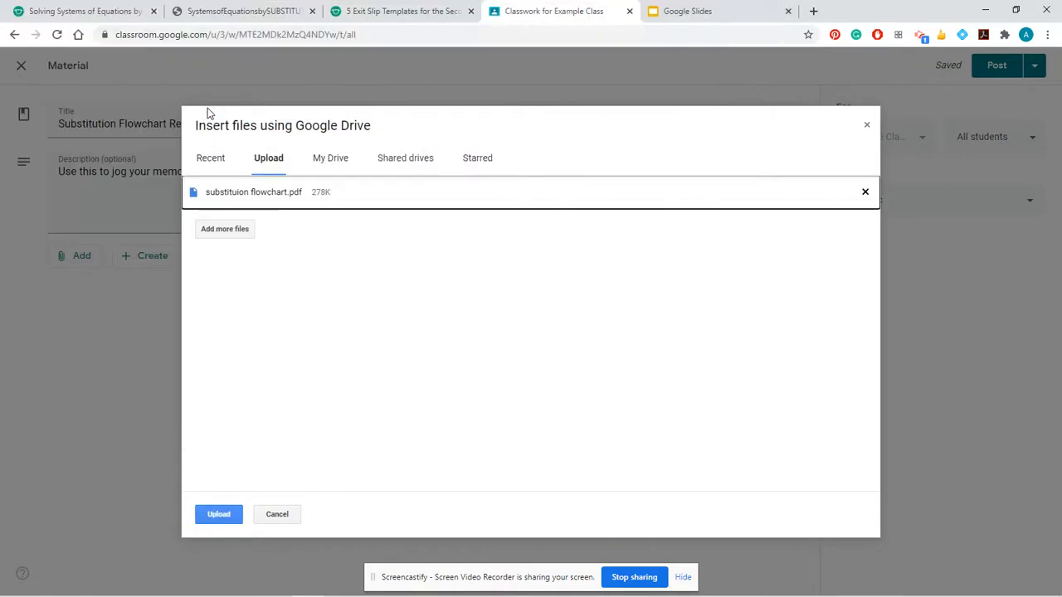
click(220, 520)
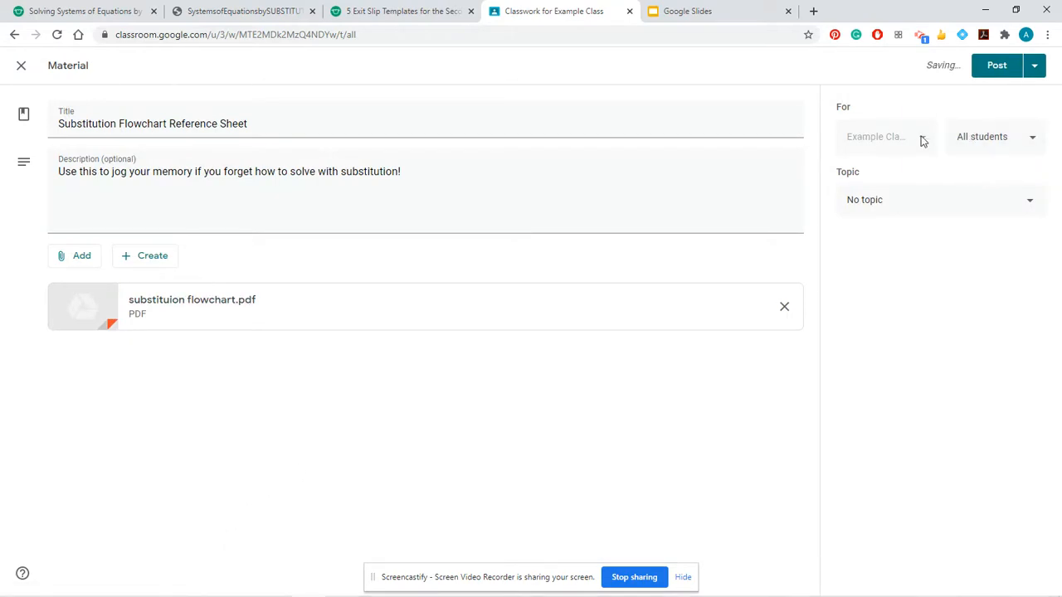
Assign the material to a new topic named "Solving Systems of Equations" and post it to the class.
click(922, 209)
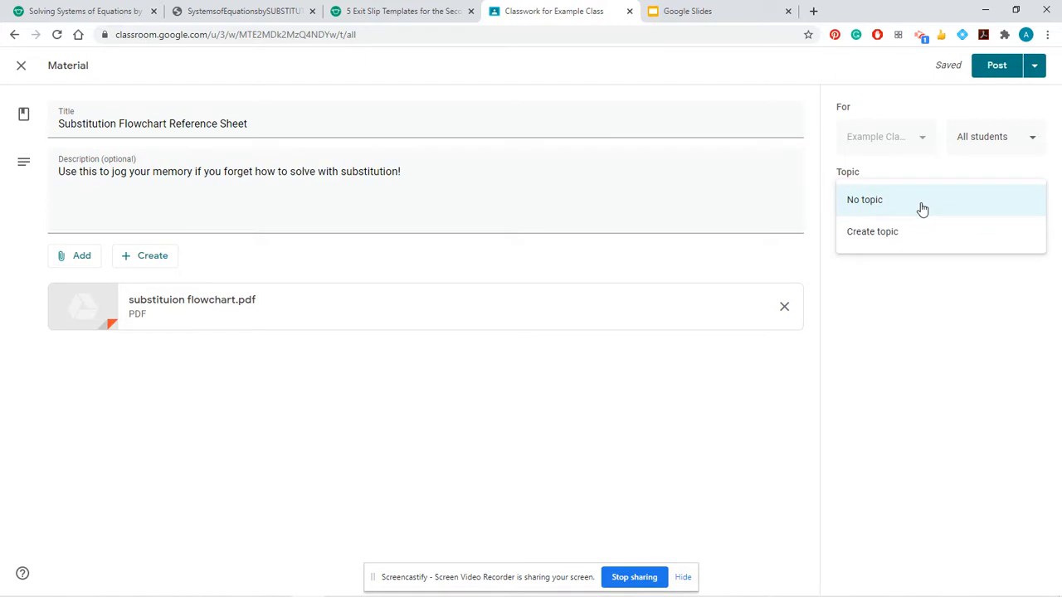
click(886, 240)
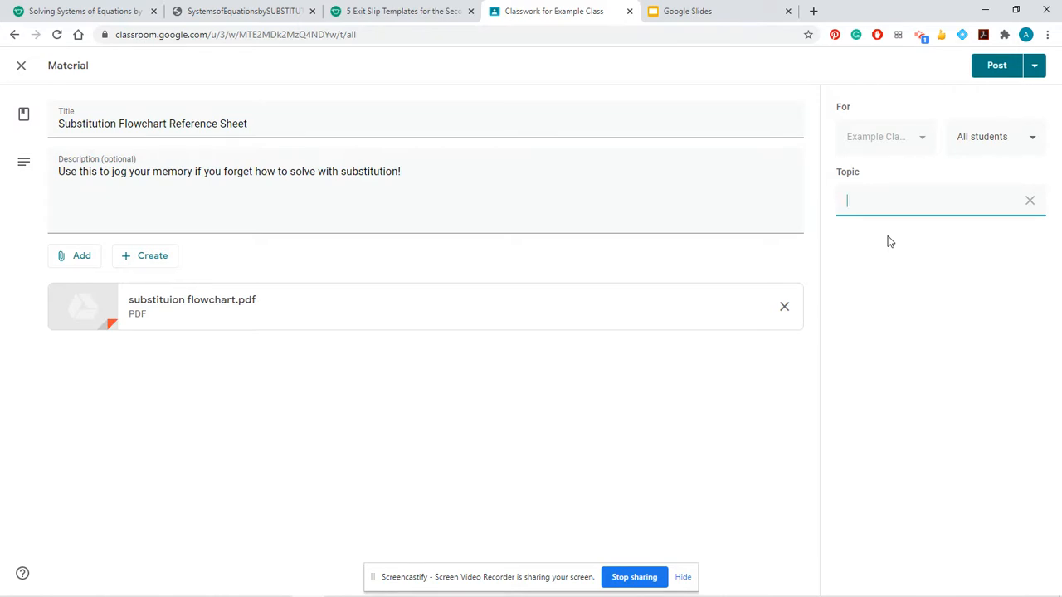
text(Solving Systems of Equations)
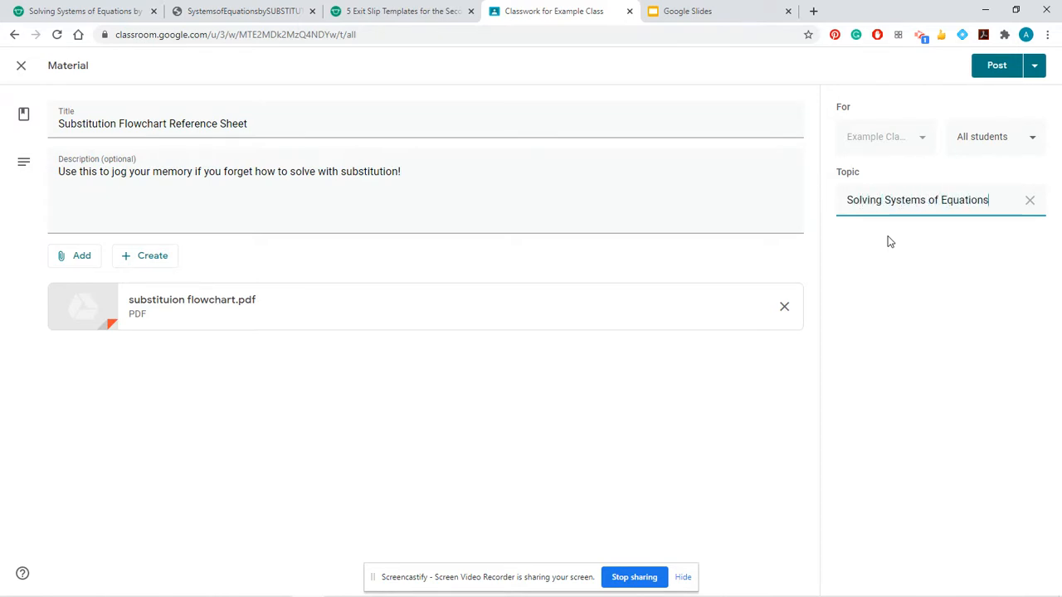
click(998, 68)
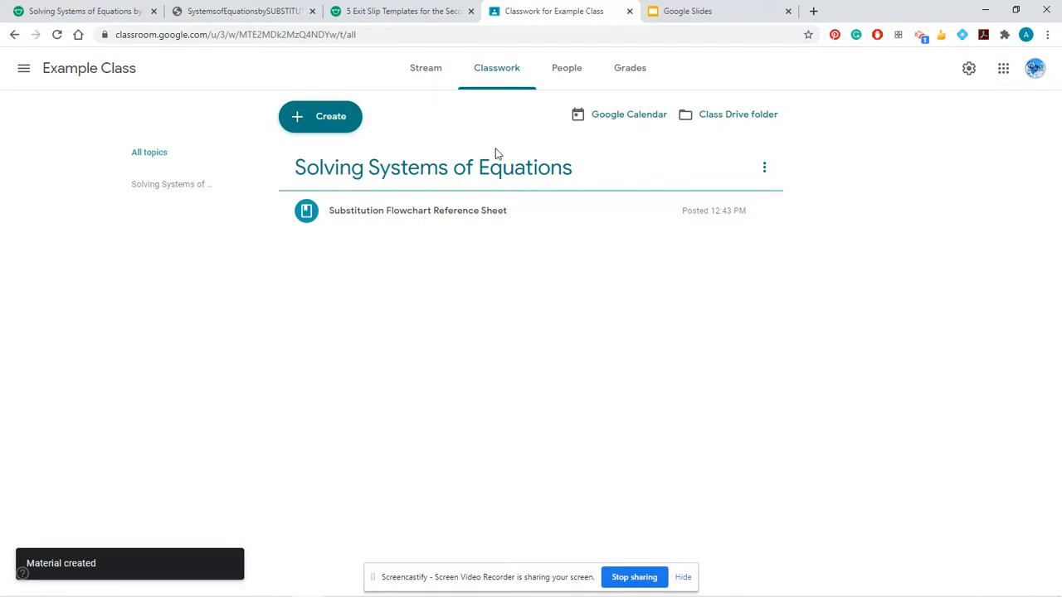
Preview the flowchart PDF attached to the posted material, zoom in on it, and return to the collapsed classwork entry.
click(567, 220)
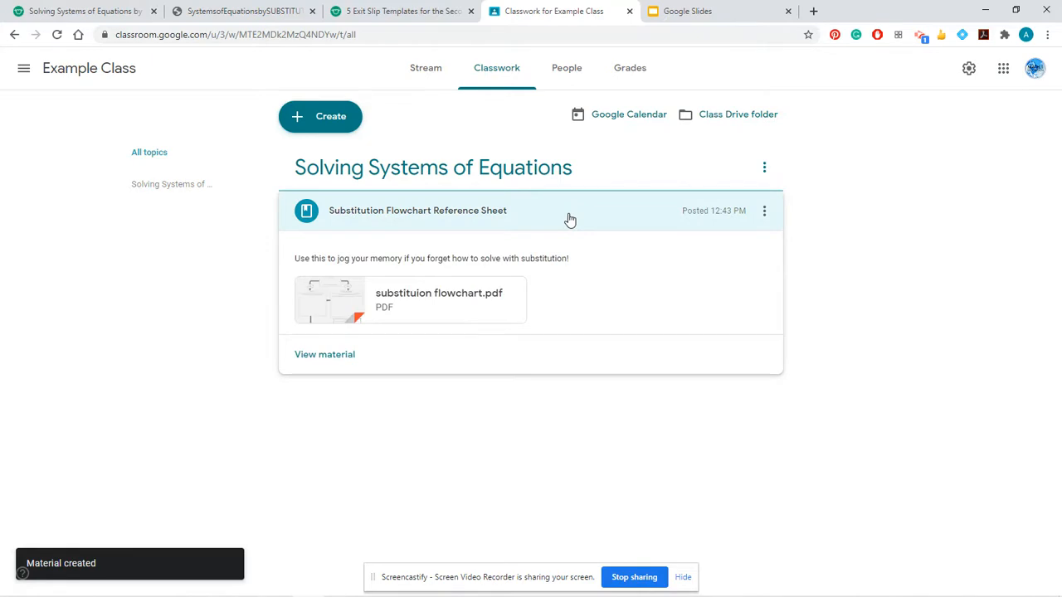
click(421, 297)
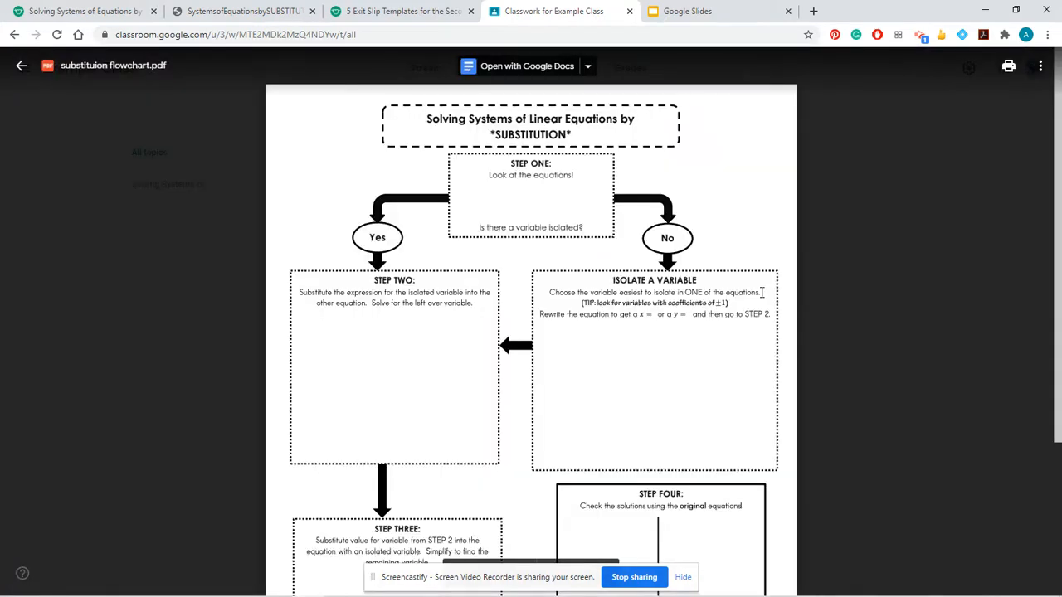
mouse_move(1058, 147)
mouse_down()
mouse_move(1058, 413)
mouse_move(1051, 134)
mouse_up()
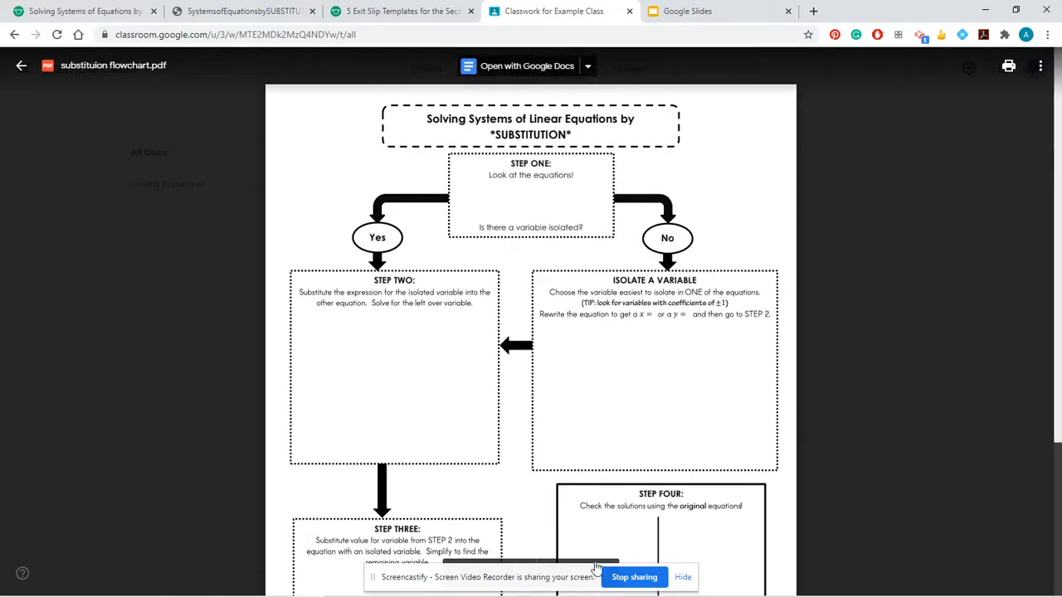
drag(373, 576, 24, 574)
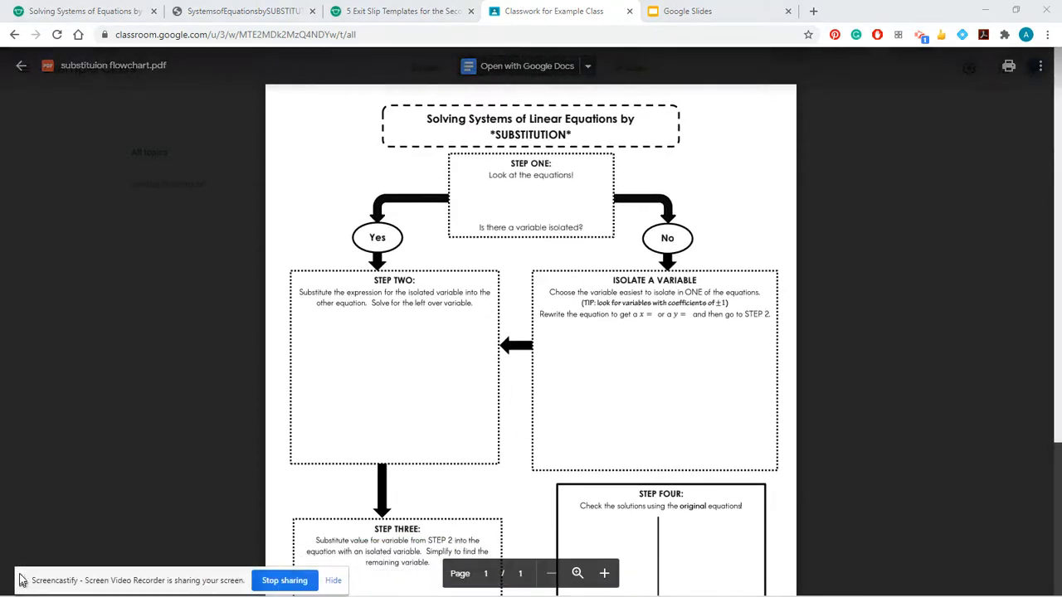
click(584, 582)
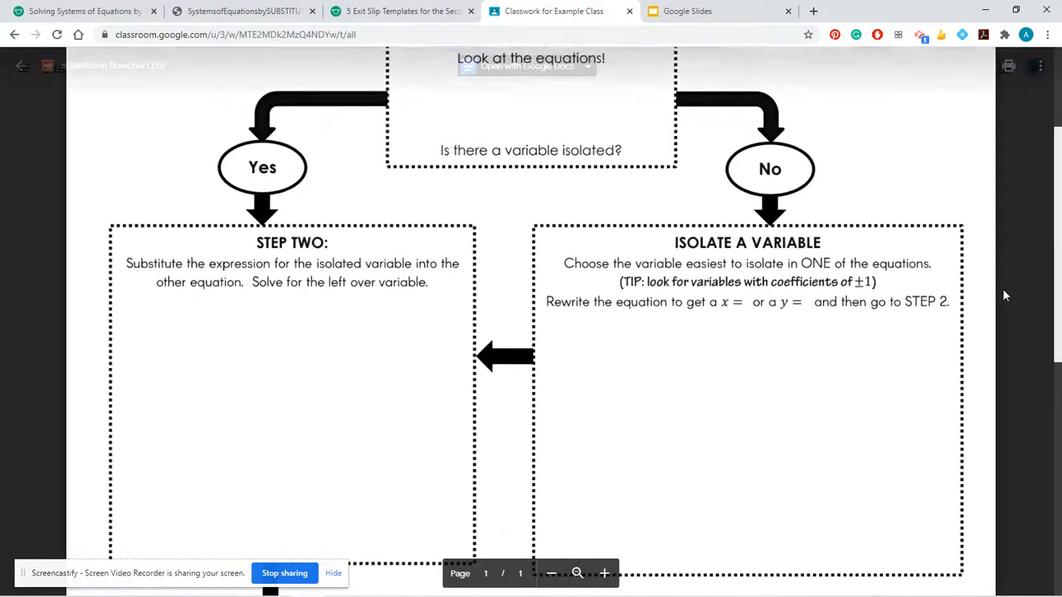
click(1049, 164)
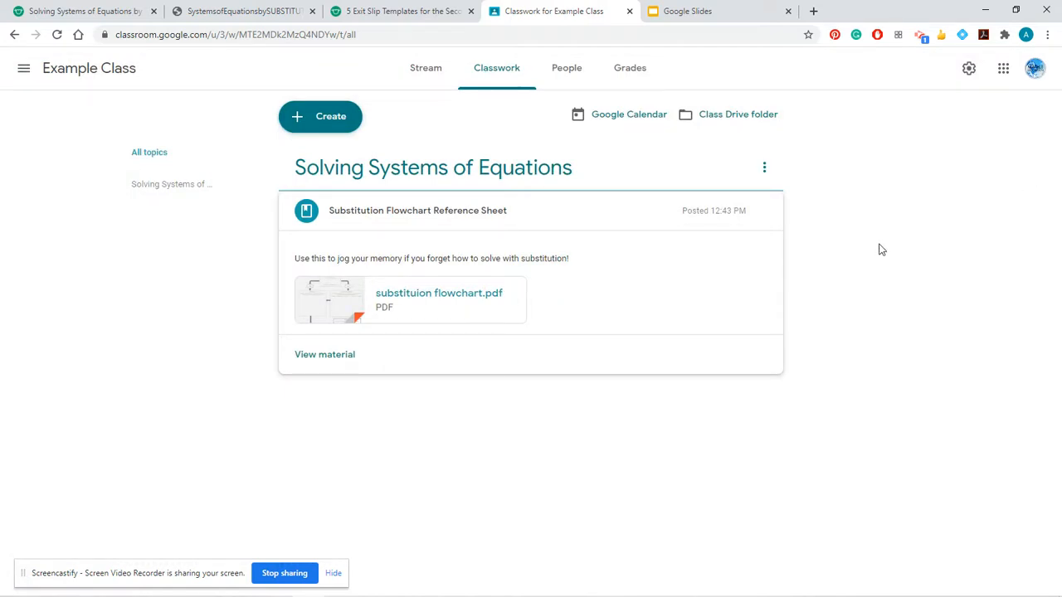
click(585, 212)
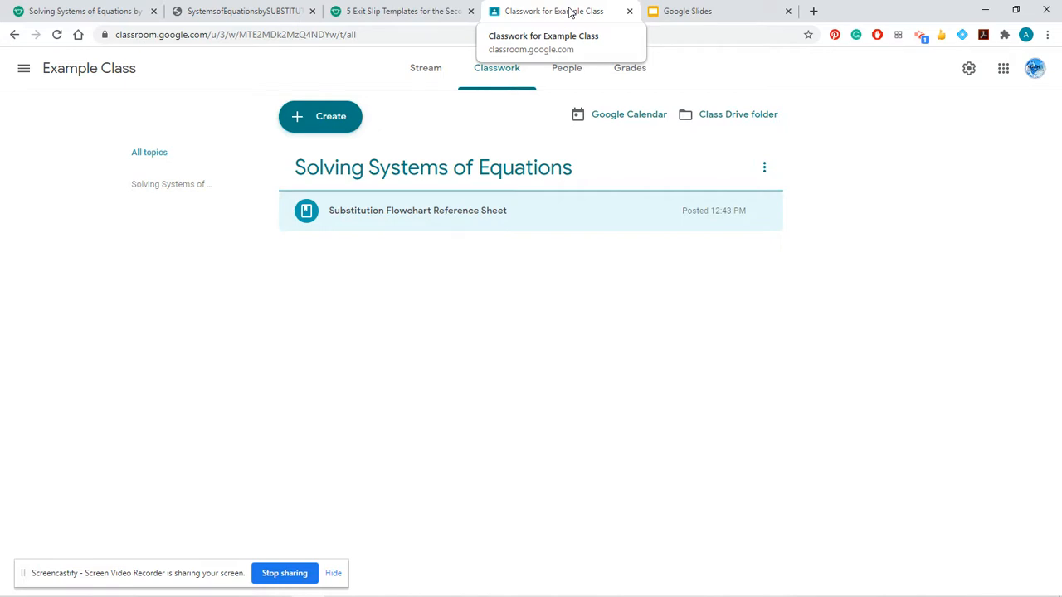
Search the web for "pdf2jpg" in a new browser tab and open the pdf2jpg.net converter site.
click(813, 11)
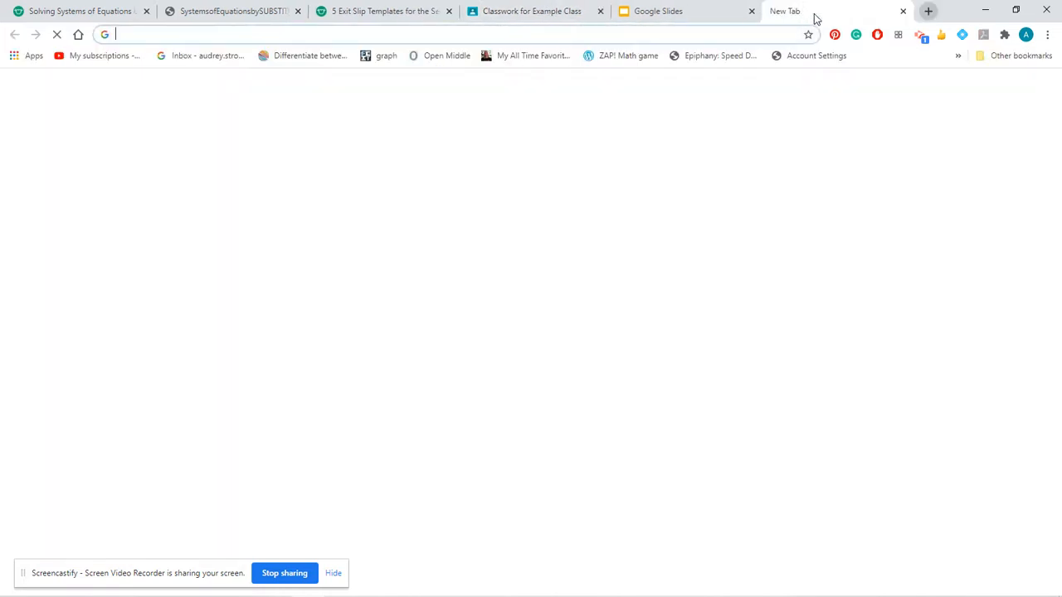
text(pdf2jpg)
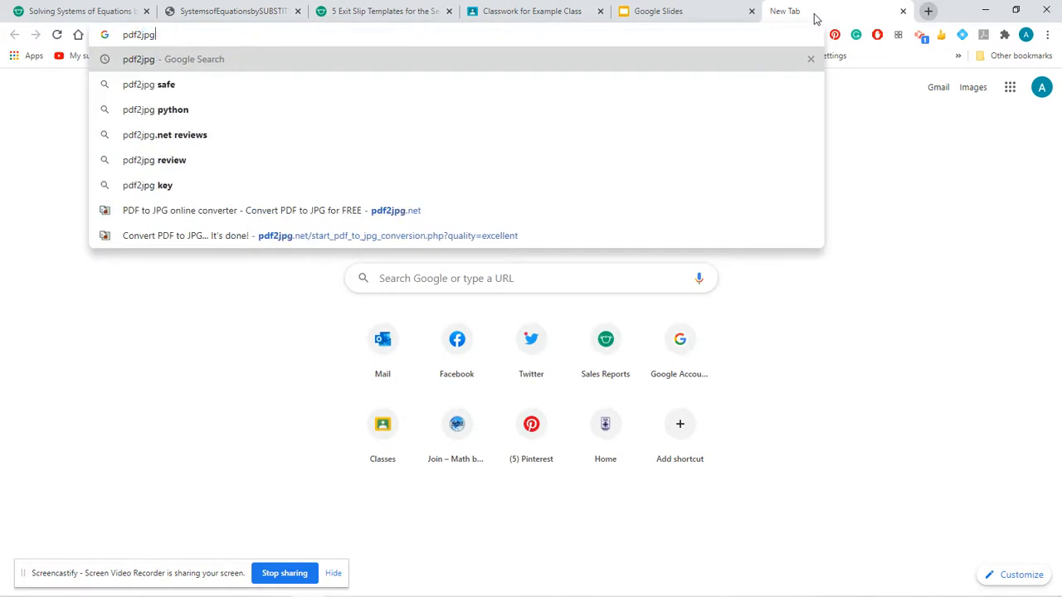
key(Return)
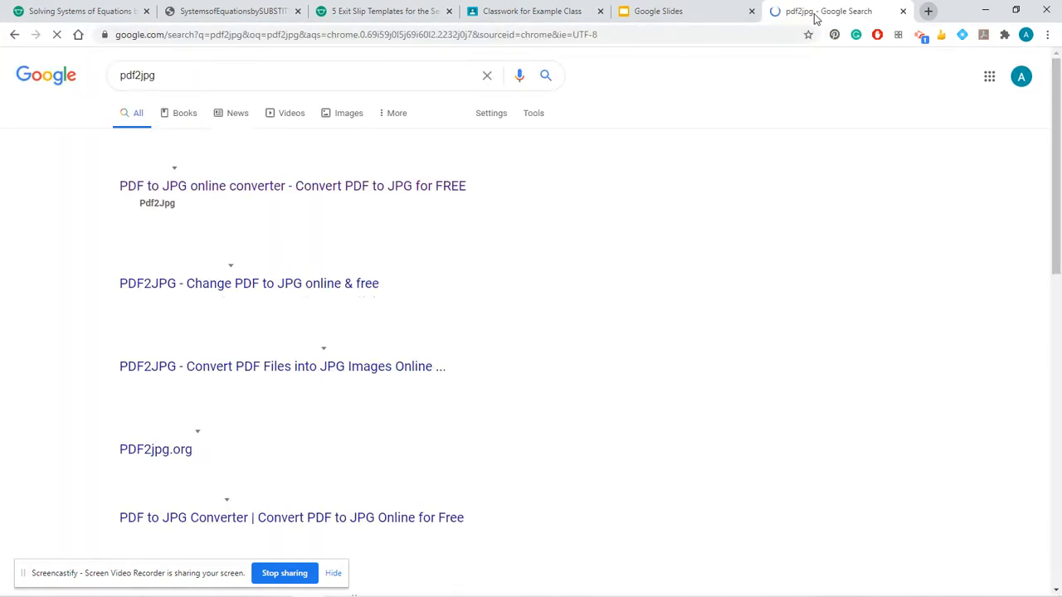
click(340, 181)
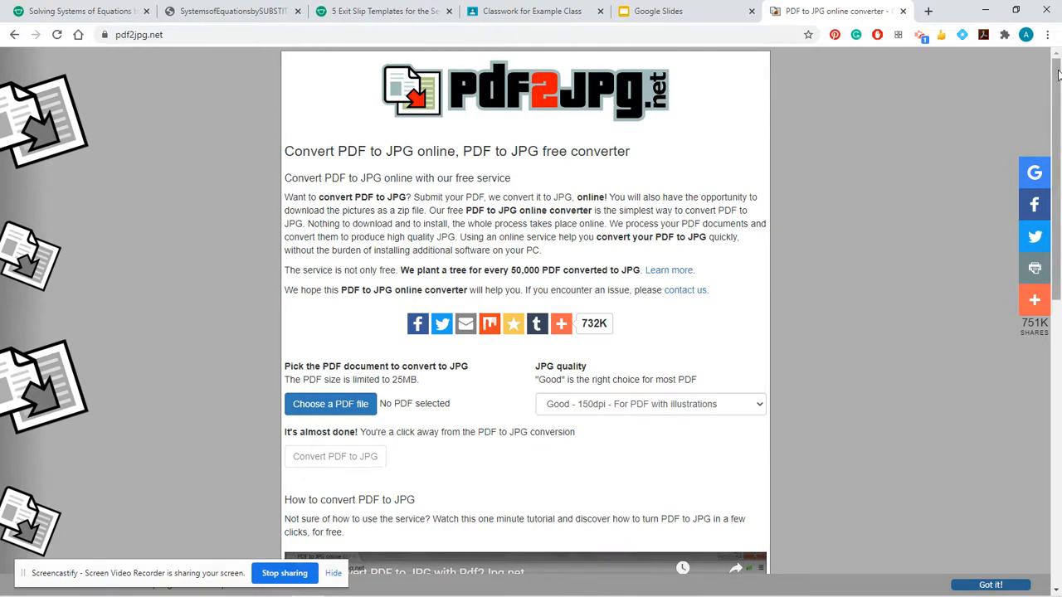
Set the JPG quality to Excellent - 300dpi and choose SystemsofEquationsbySUBSTITUTIONFlowchart.pdf from Downloads as the file to convert.
drag(1058, 57, 1057, 106)
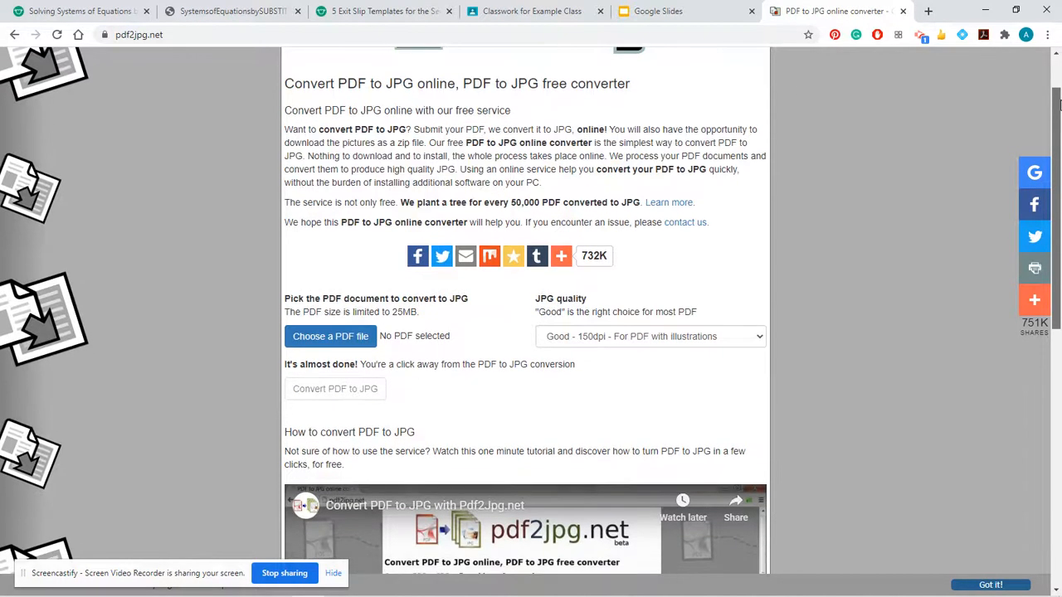
click(589, 337)
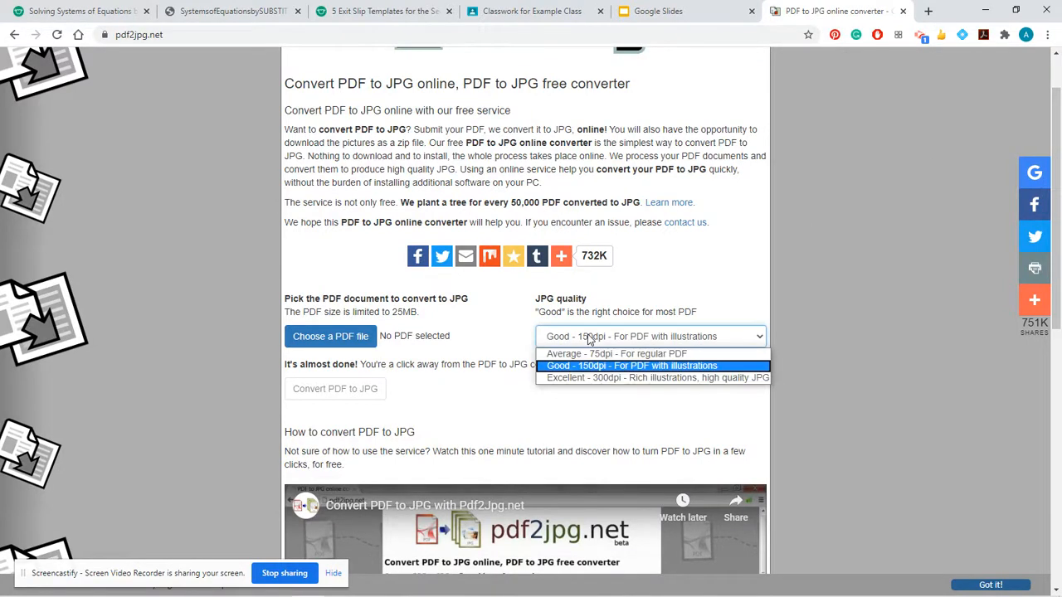
click(603, 378)
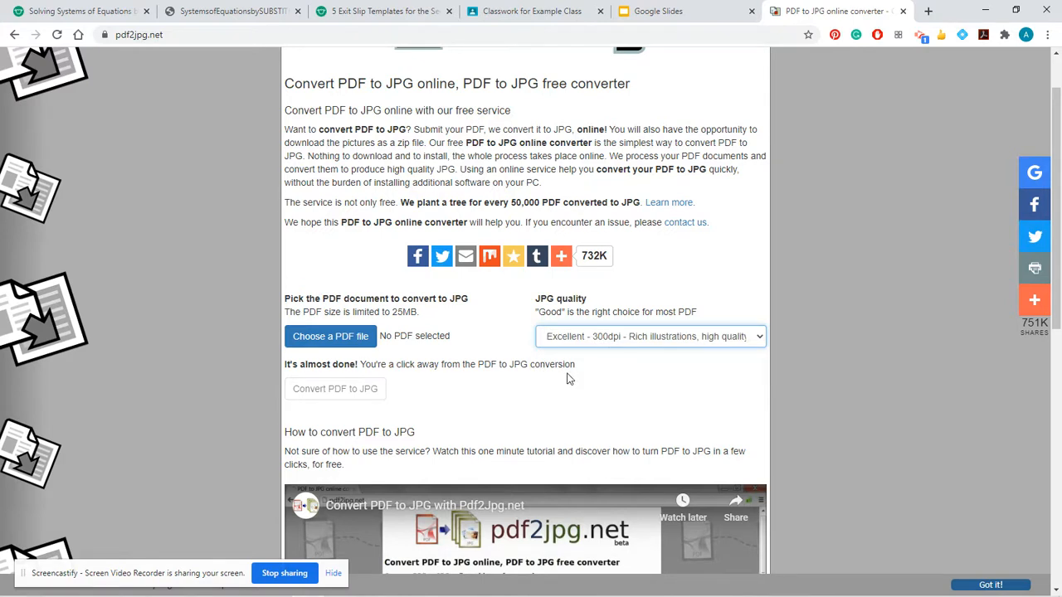
click(594, 337)
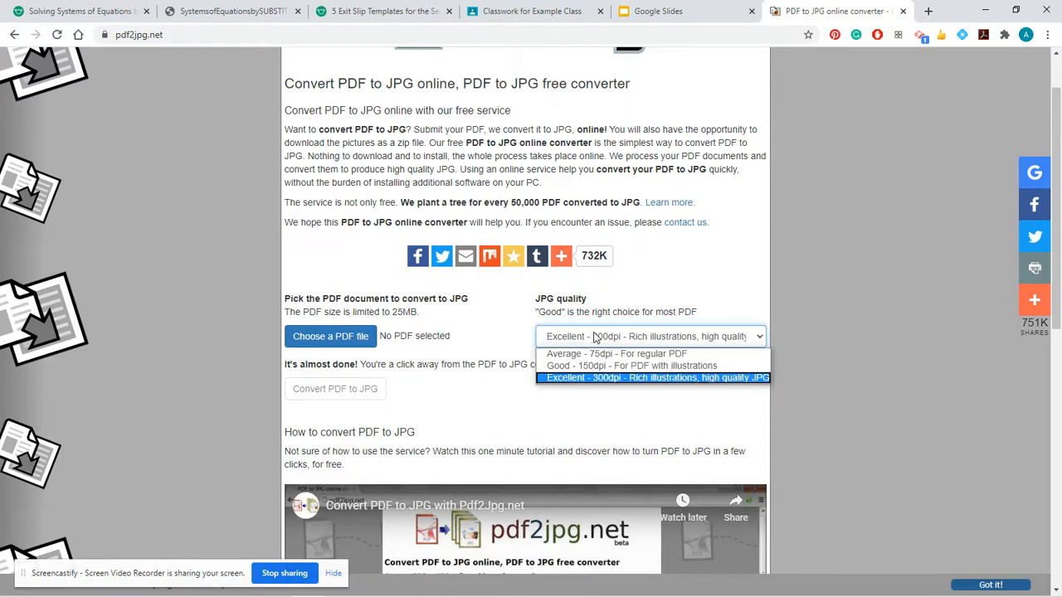
click(571, 380)
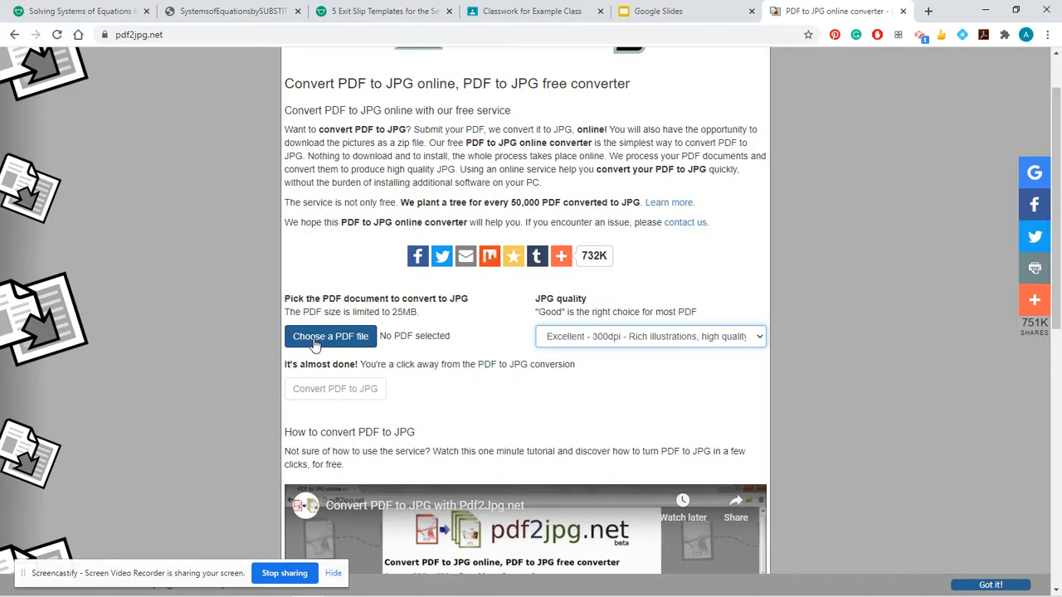
click(316, 344)
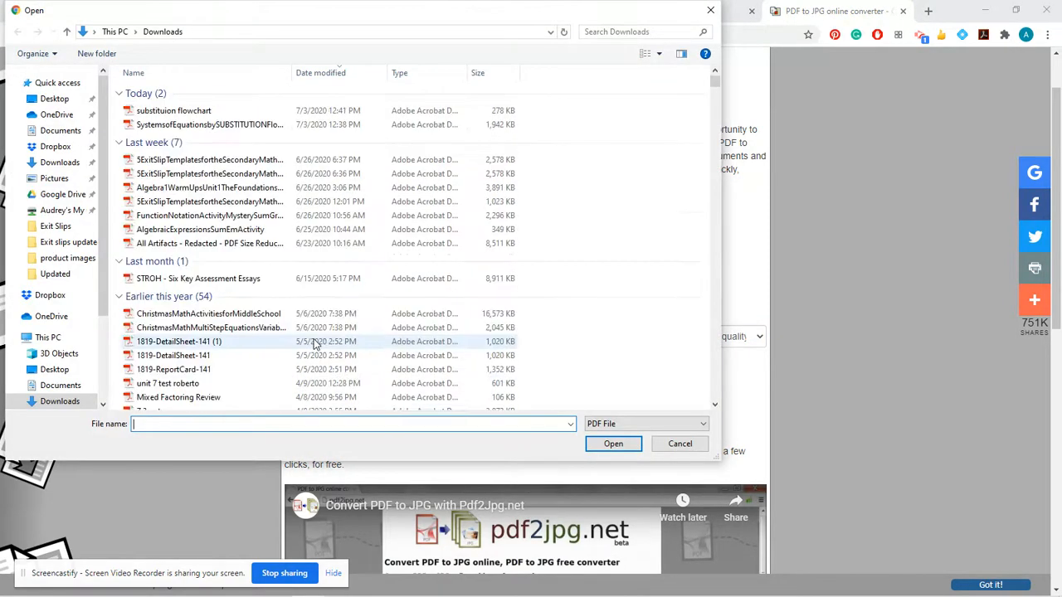
double_click(173, 124)
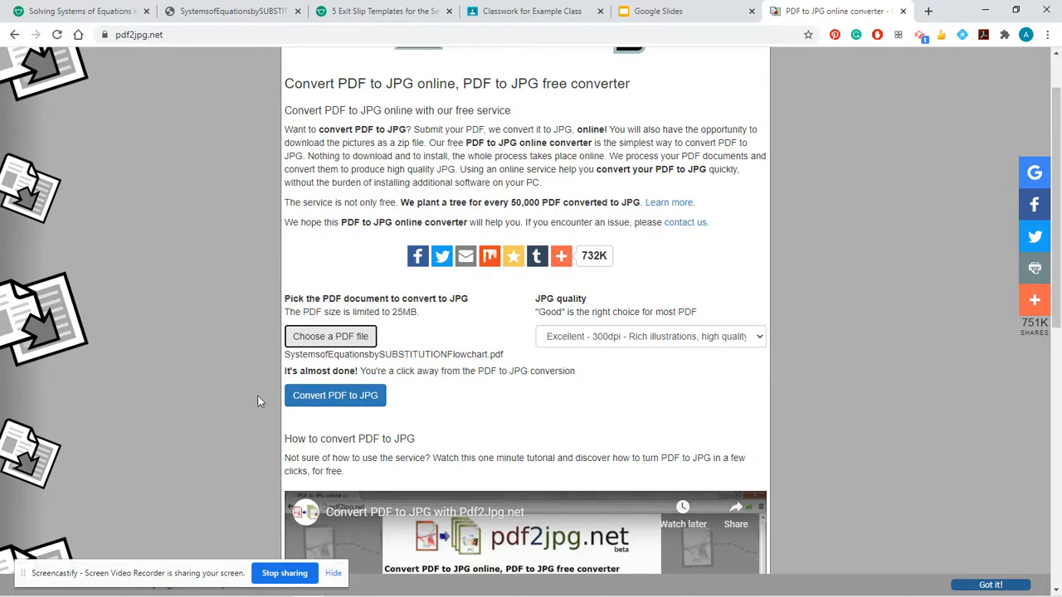
Convert the chosen flowchart PDF to JPG and download the page 2 picture.
click(336, 402)
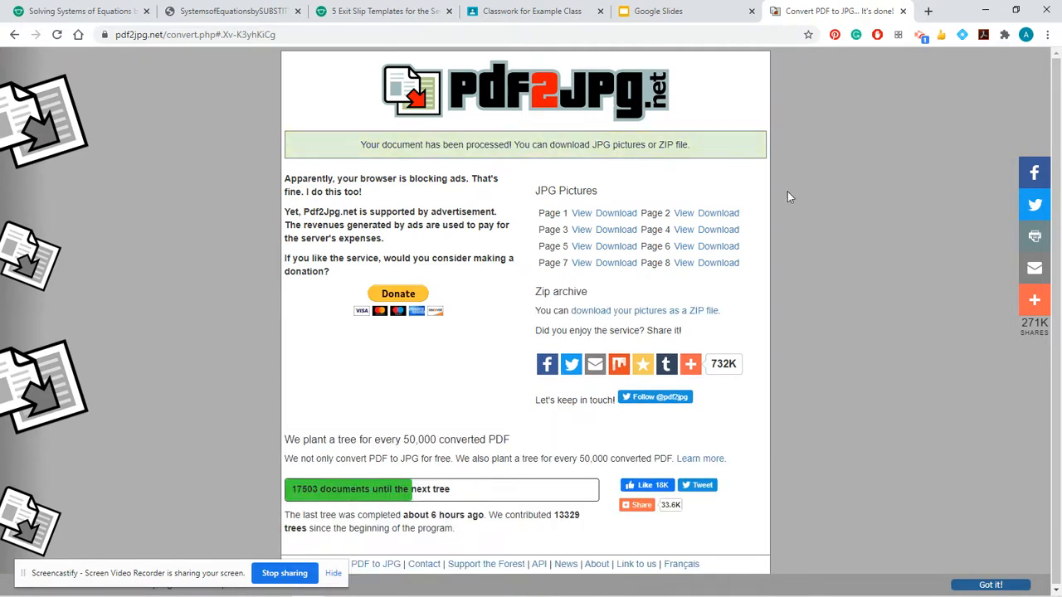
click(728, 217)
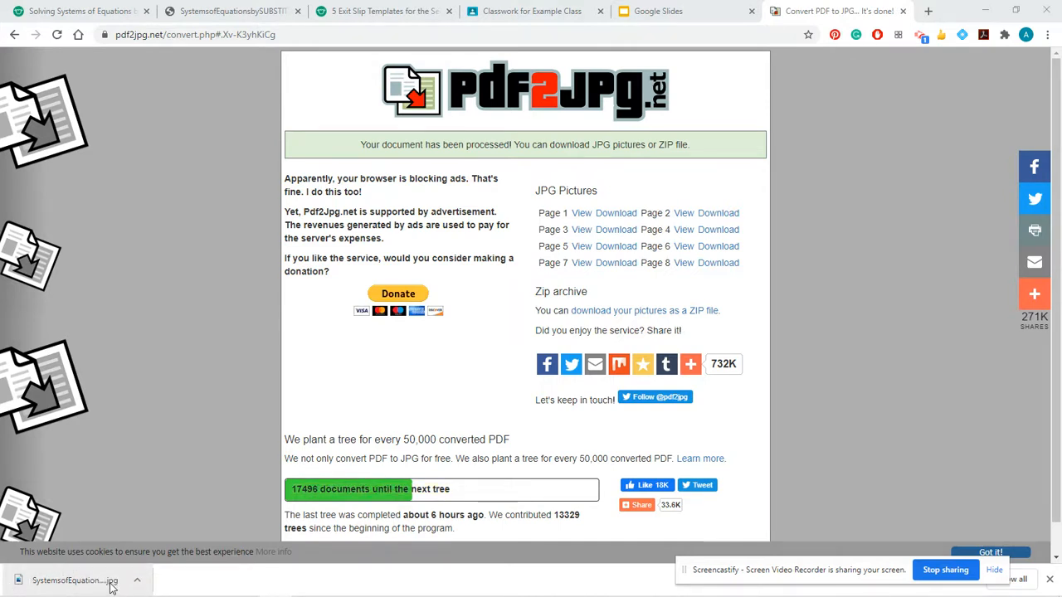
Switch to Google Slides and start a new blank presentation.
click(664, 13)
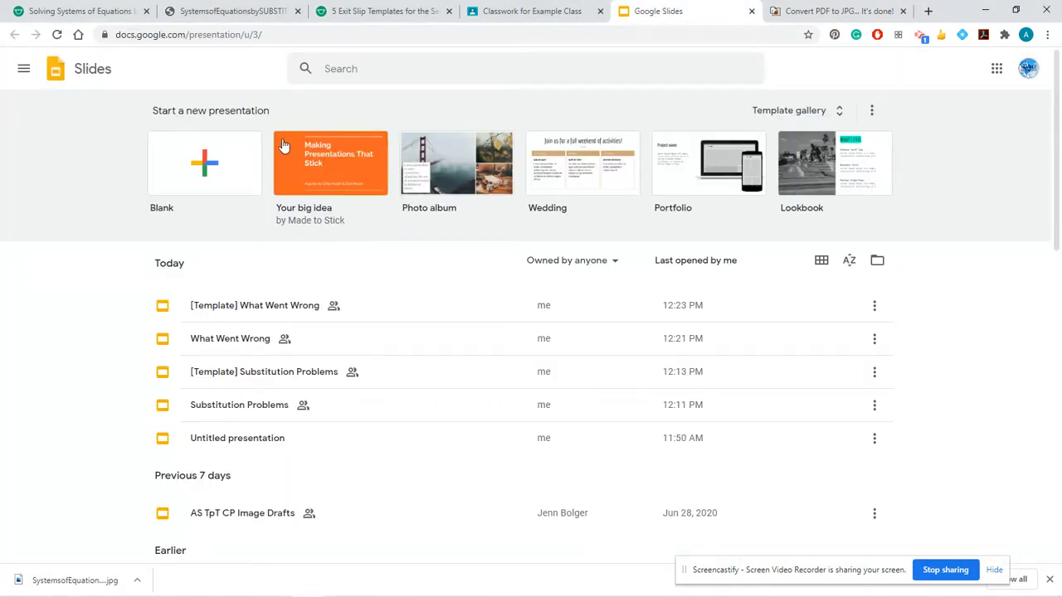
click(209, 161)
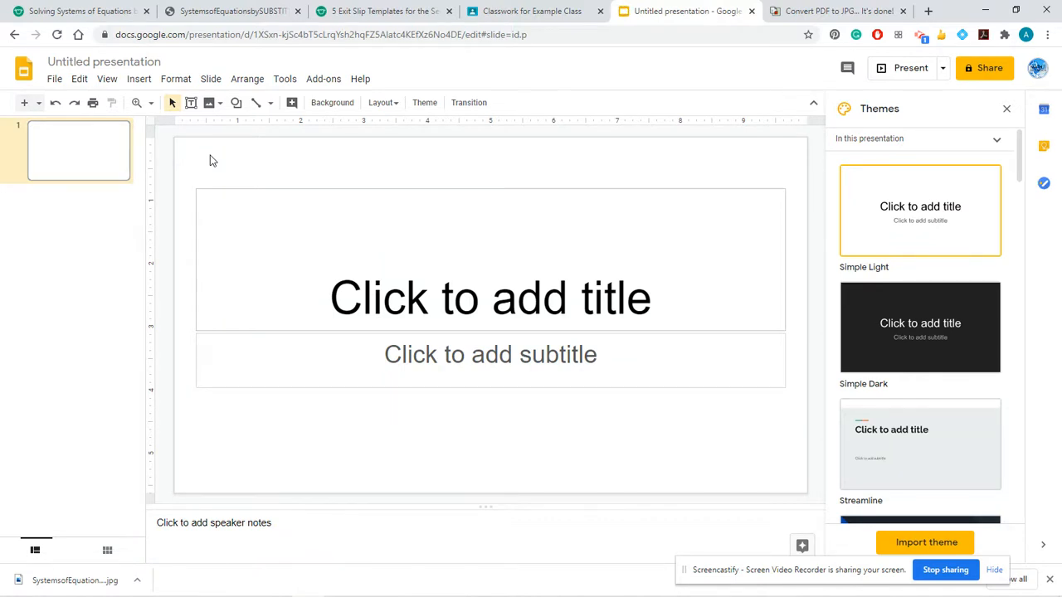
click(383, 103)
click(503, 340)
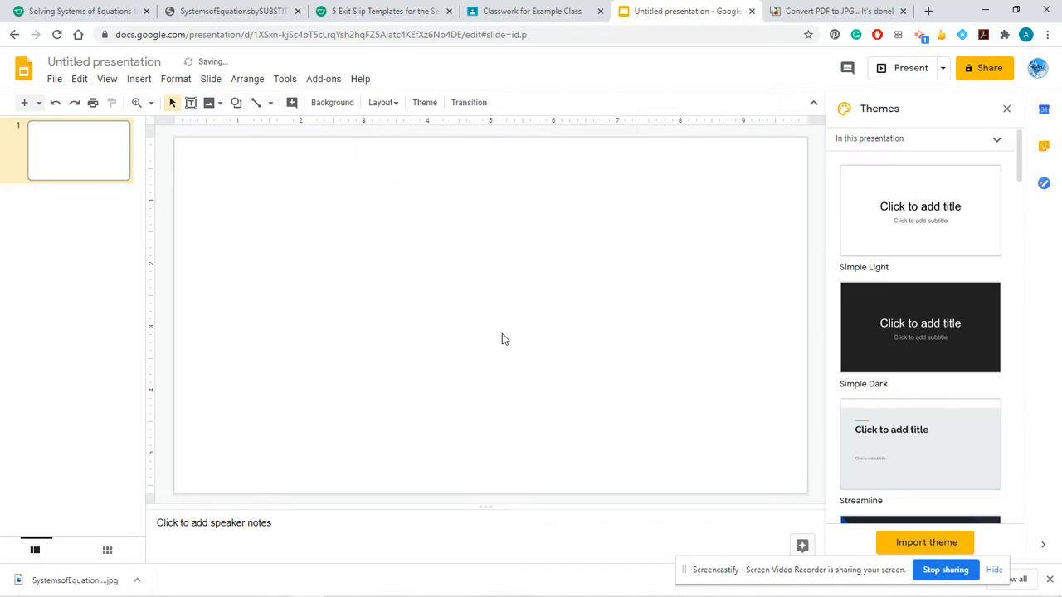
key(ctrl+z)
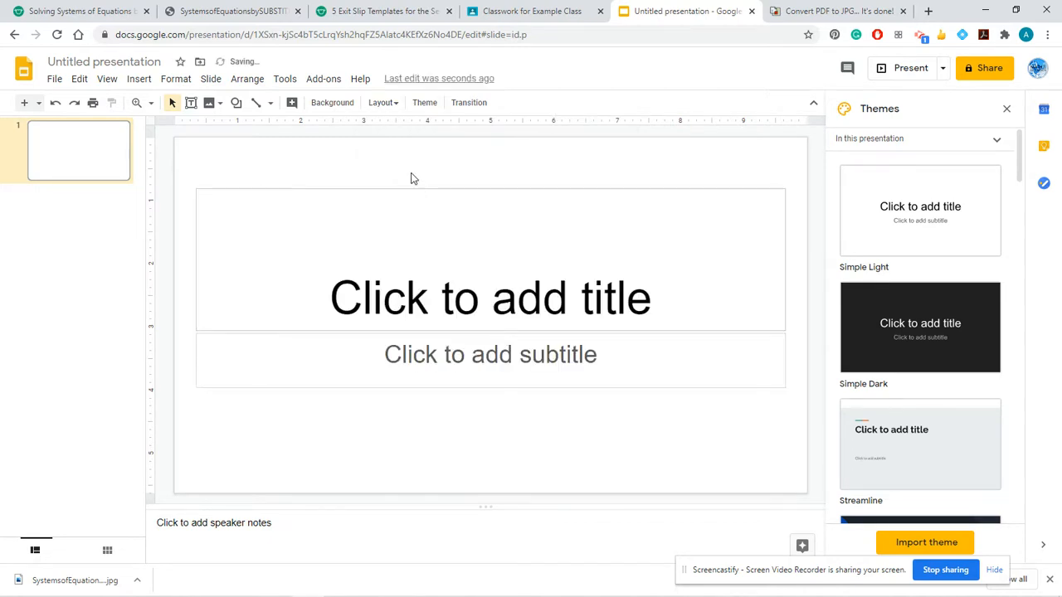
Delete the title and subtitle placeholders from the first slide and close the theme chooser.
key(ctrl+a)
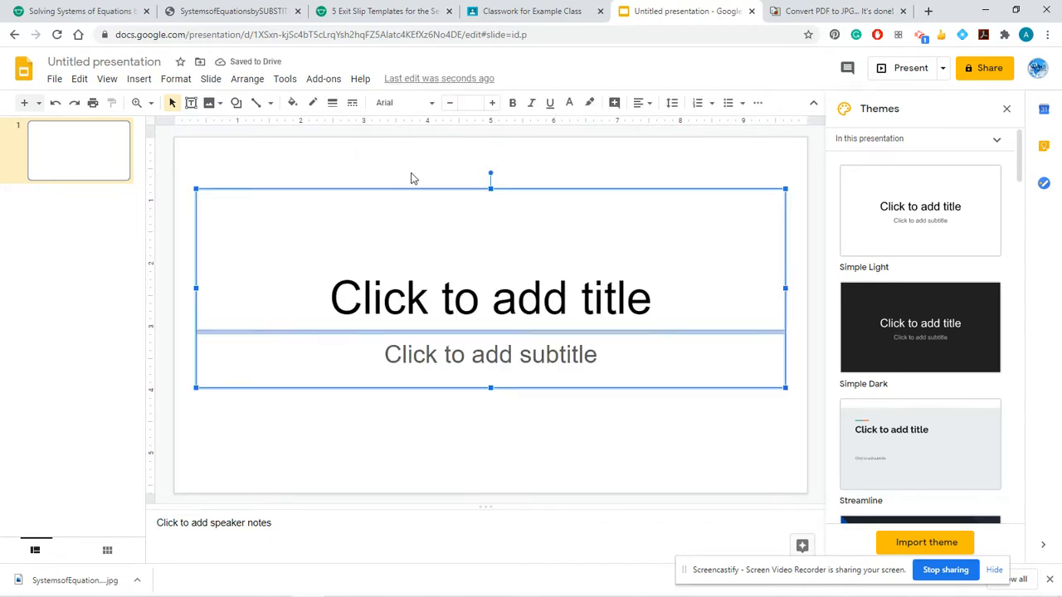
key(Delete)
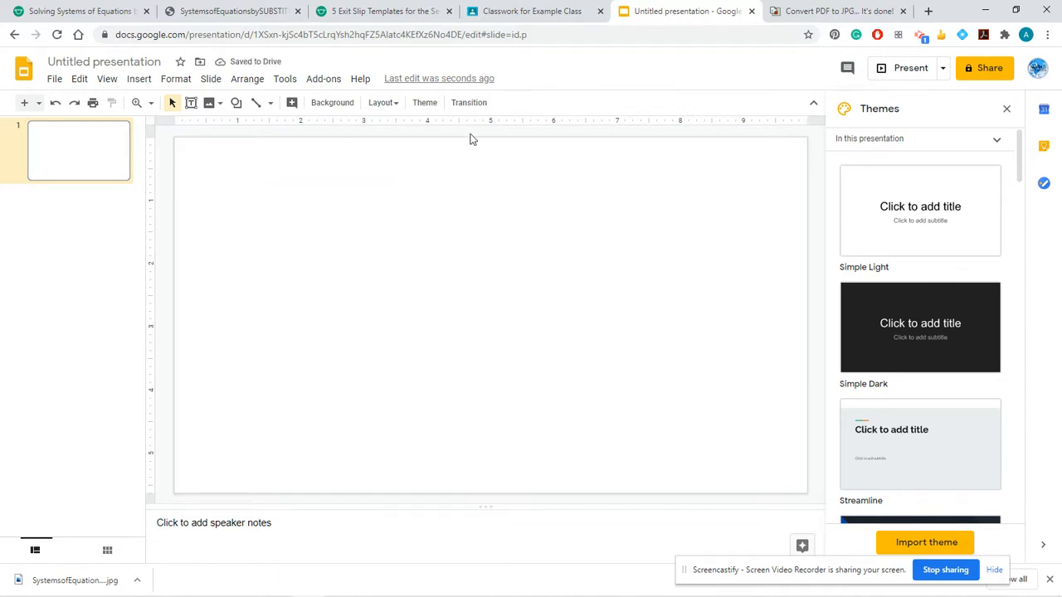
click(1007, 109)
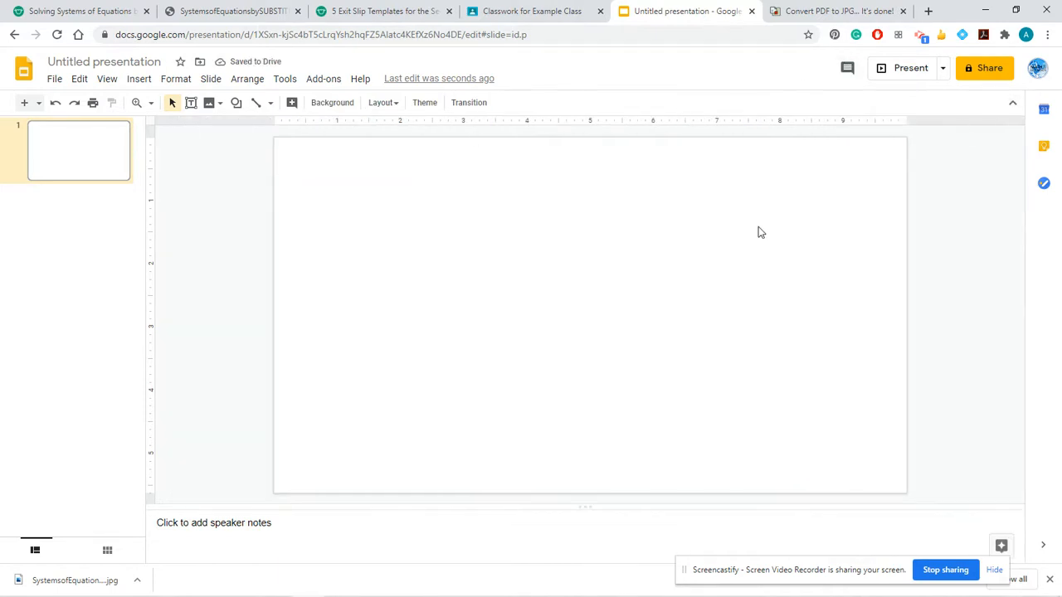
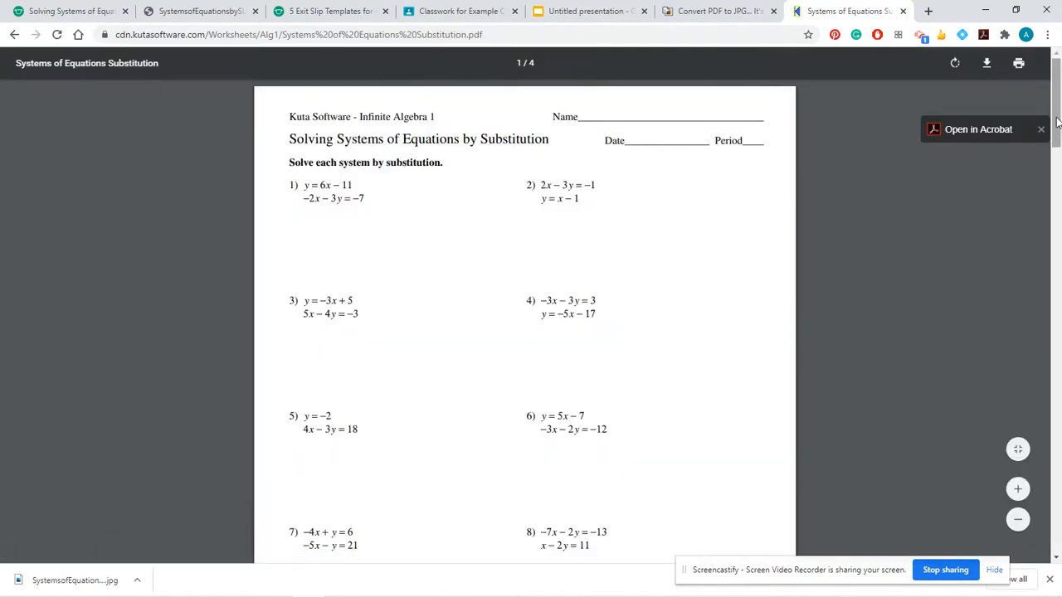
Capture the two equations of problem 20 from the Kuta substitution worksheet with Snipping Tool and return to the Google Slides presentation.
drag(1059, 135, 1059, 319)
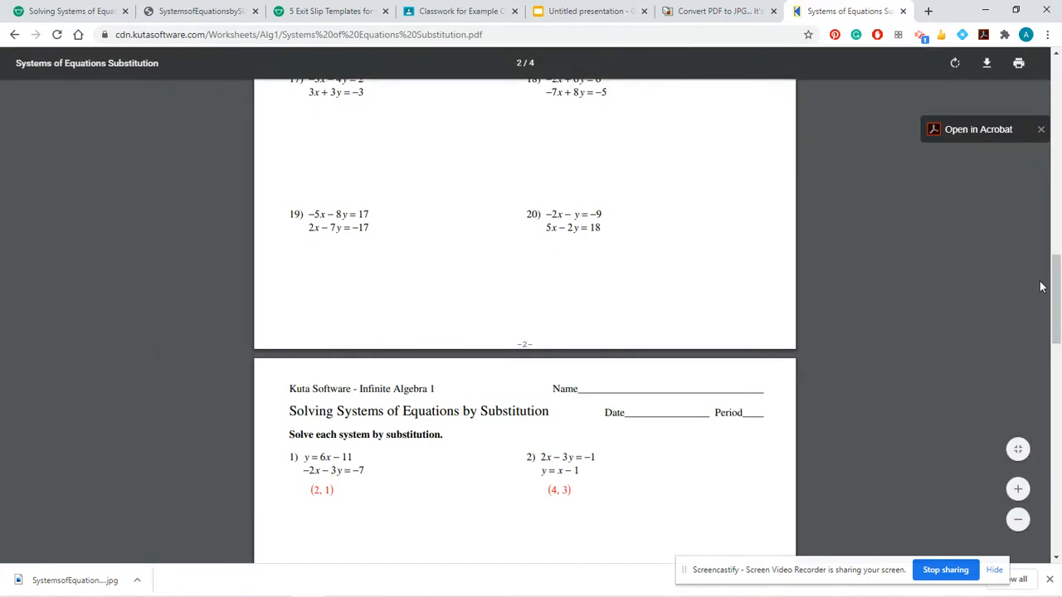
drag(1054, 287, 1054, 278)
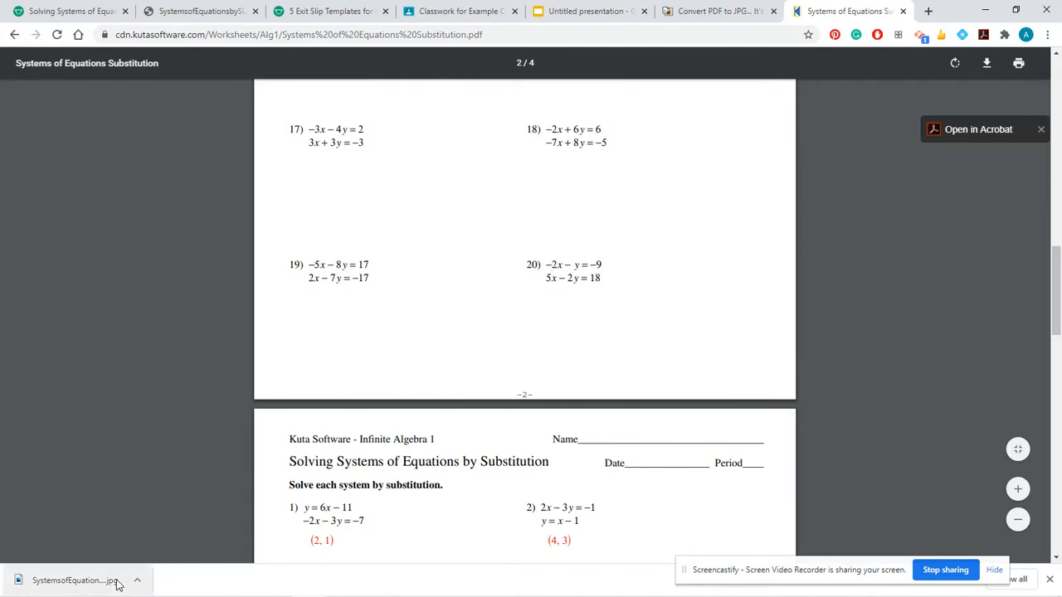
mouse_move(33, 592)
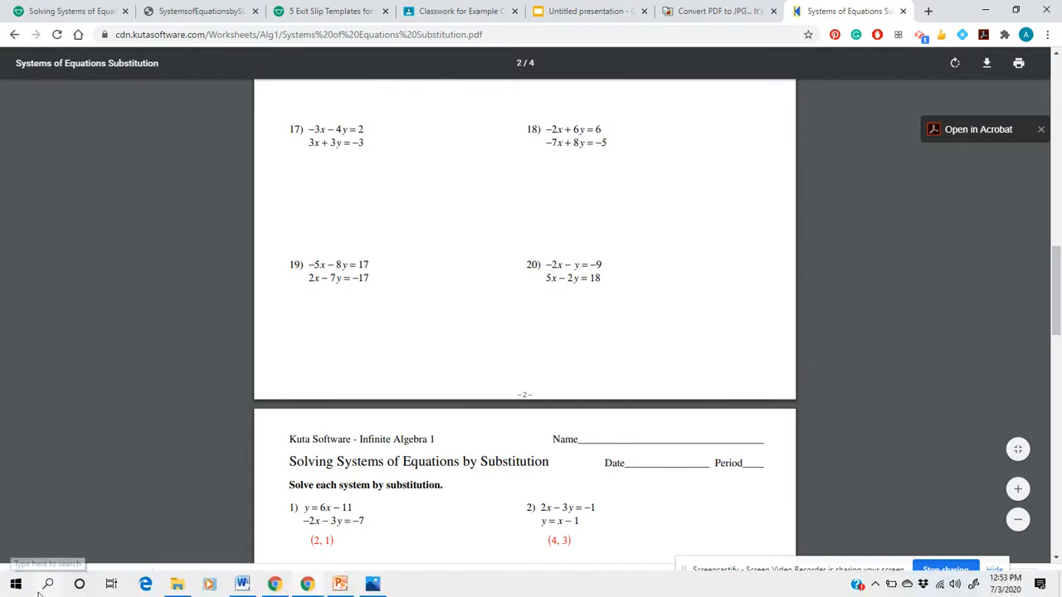
click(37, 593)
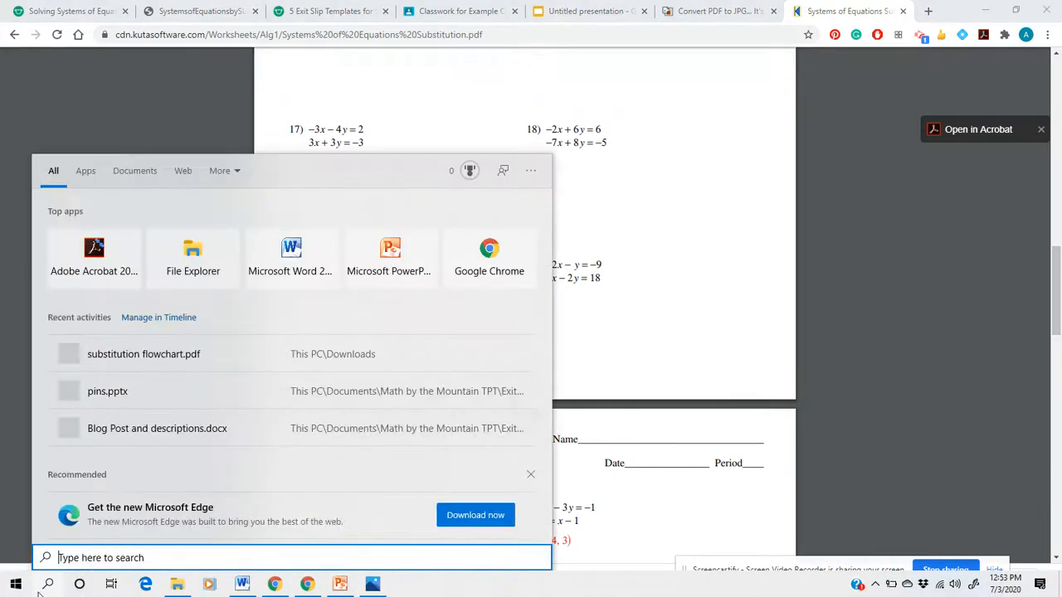
text(snip)
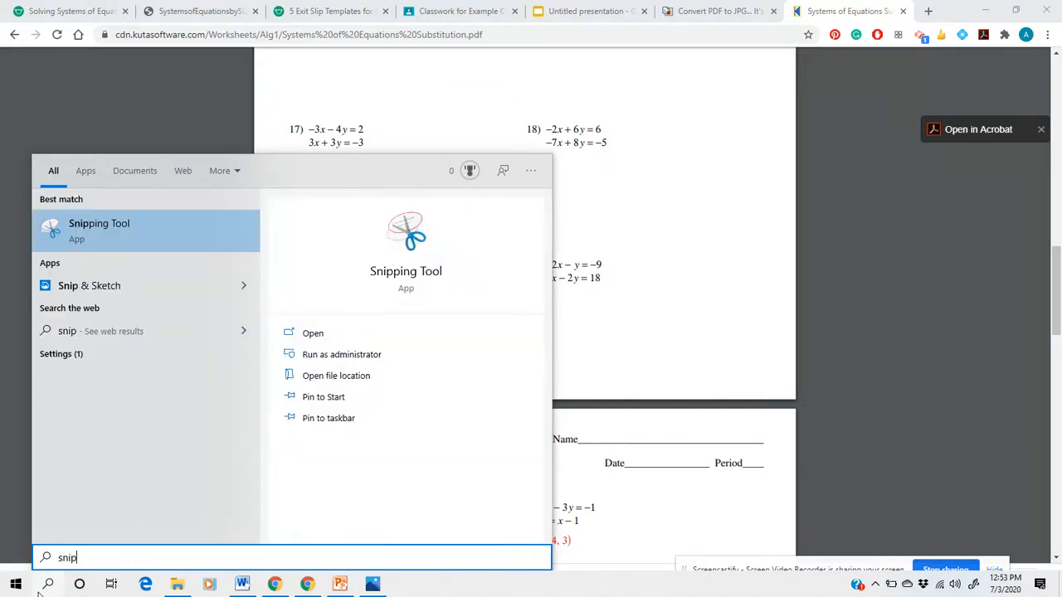
key(Return)
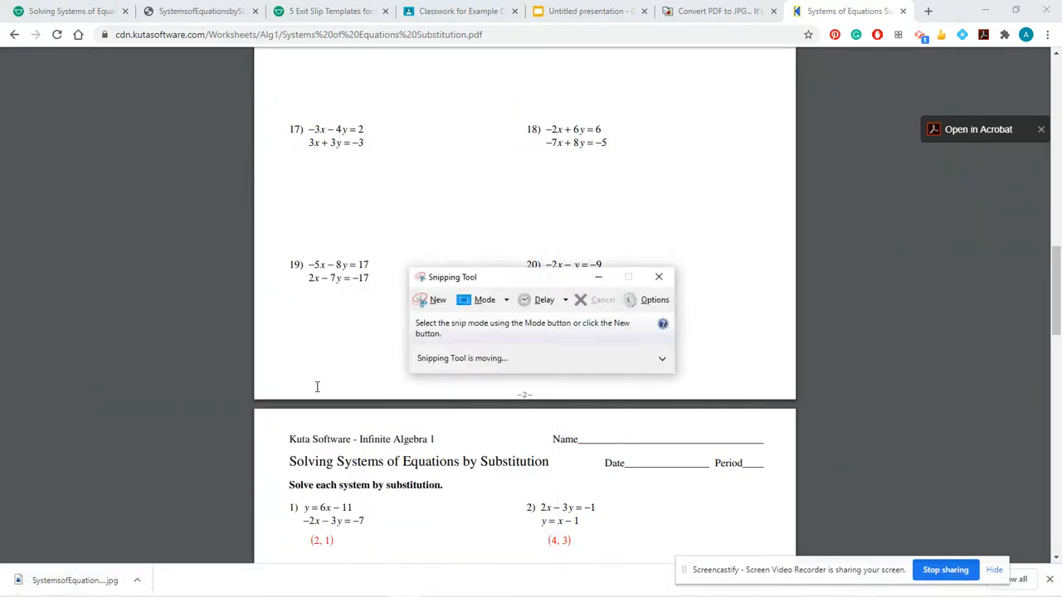
drag(452, 284, 323, 129)
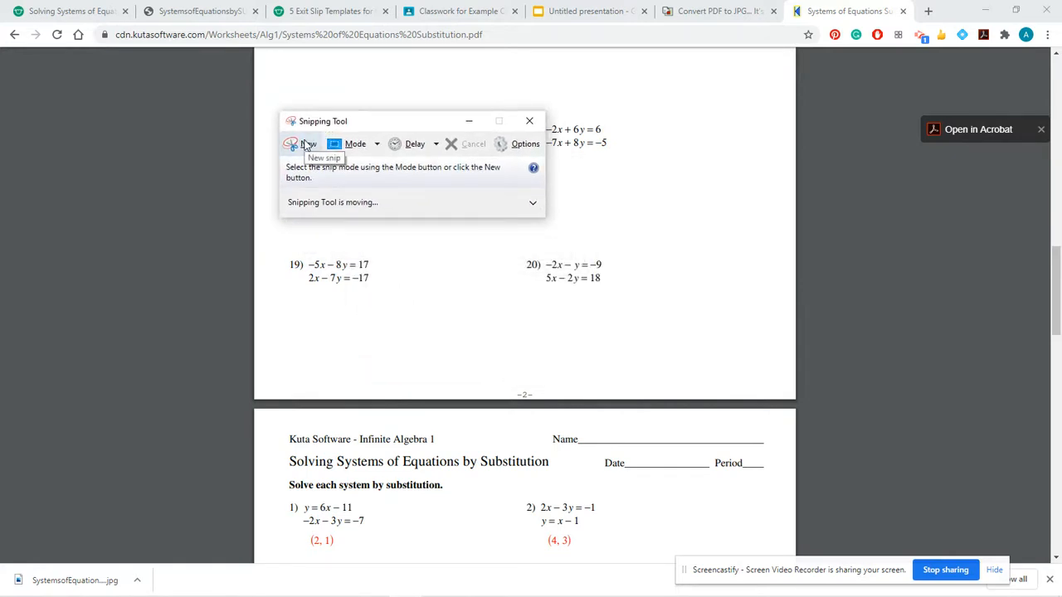
click(306, 145)
drag(543, 258, 608, 288)
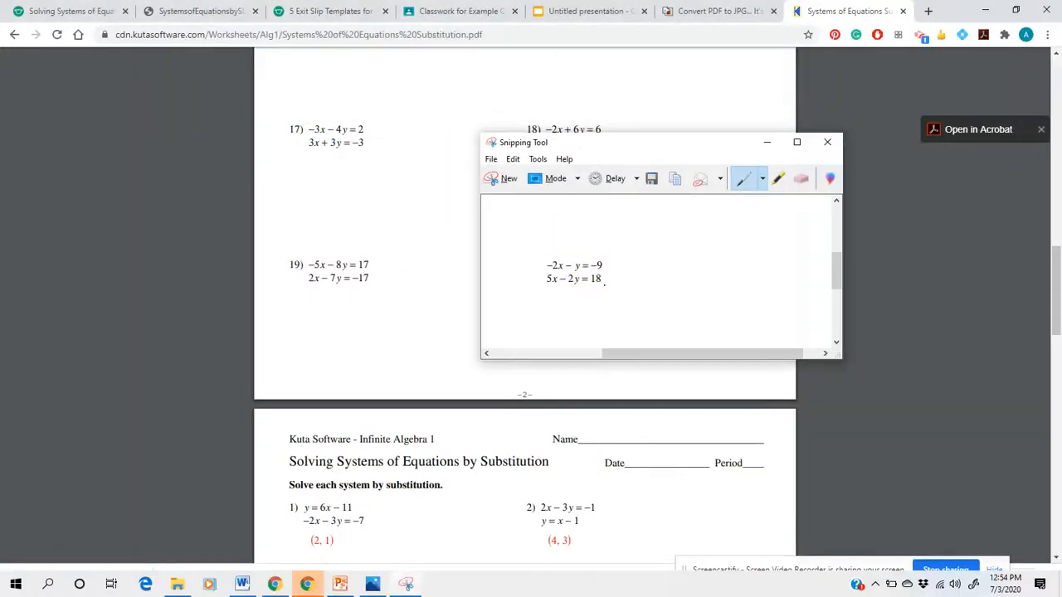
click(600, 10)
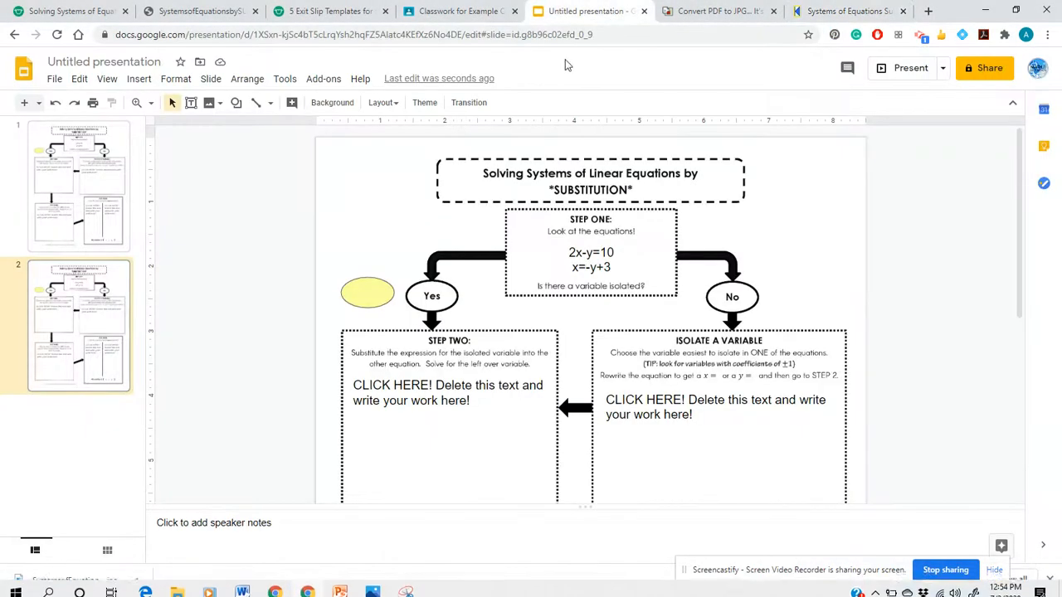
key(ctrl+v)
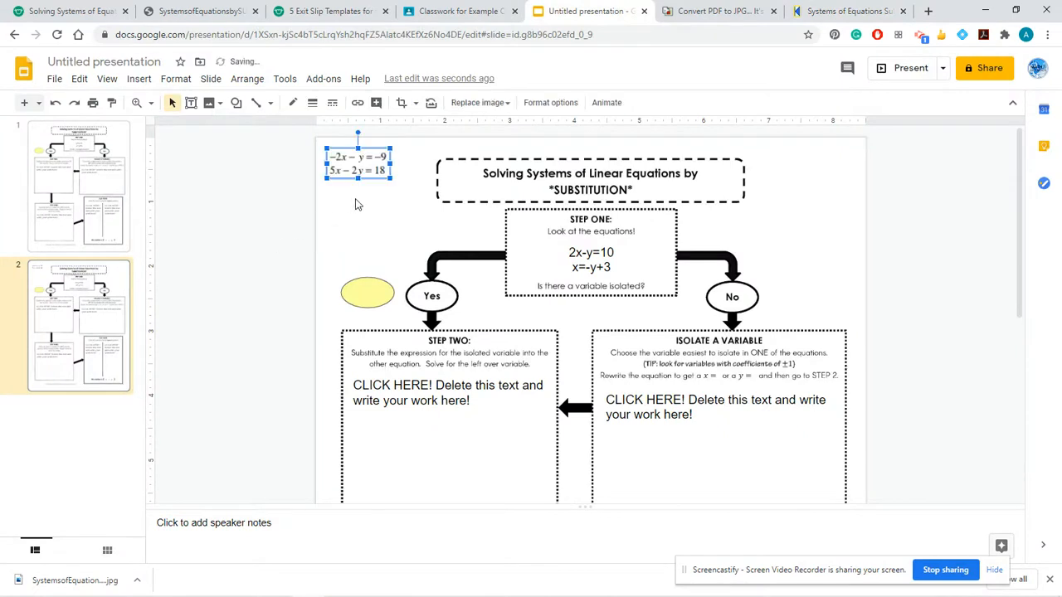
drag(362, 166, 592, 260)
click(880, 258)
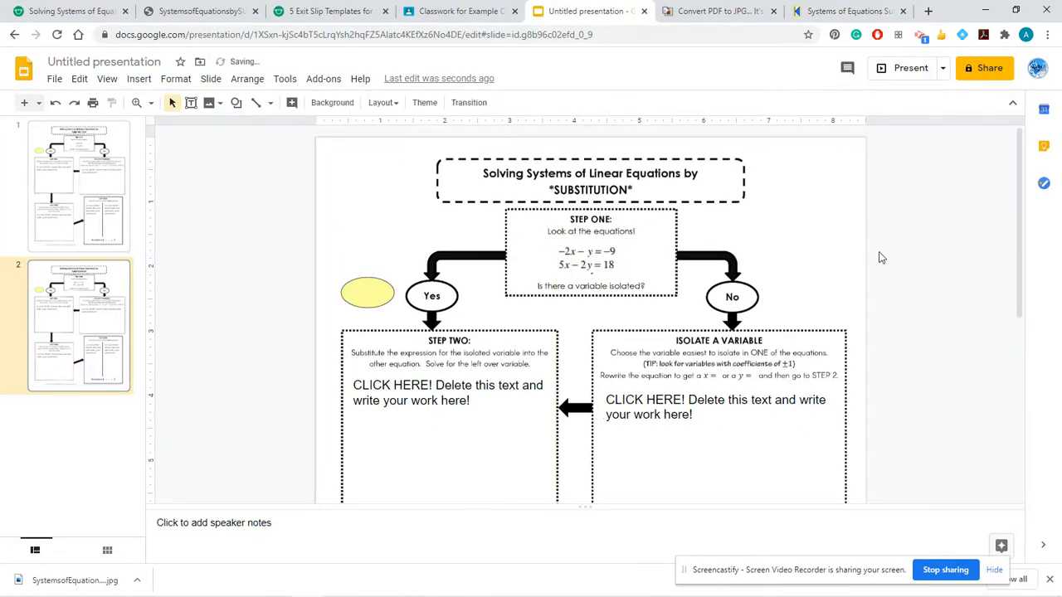
key(ctrl+z)
key(ctrl+z)
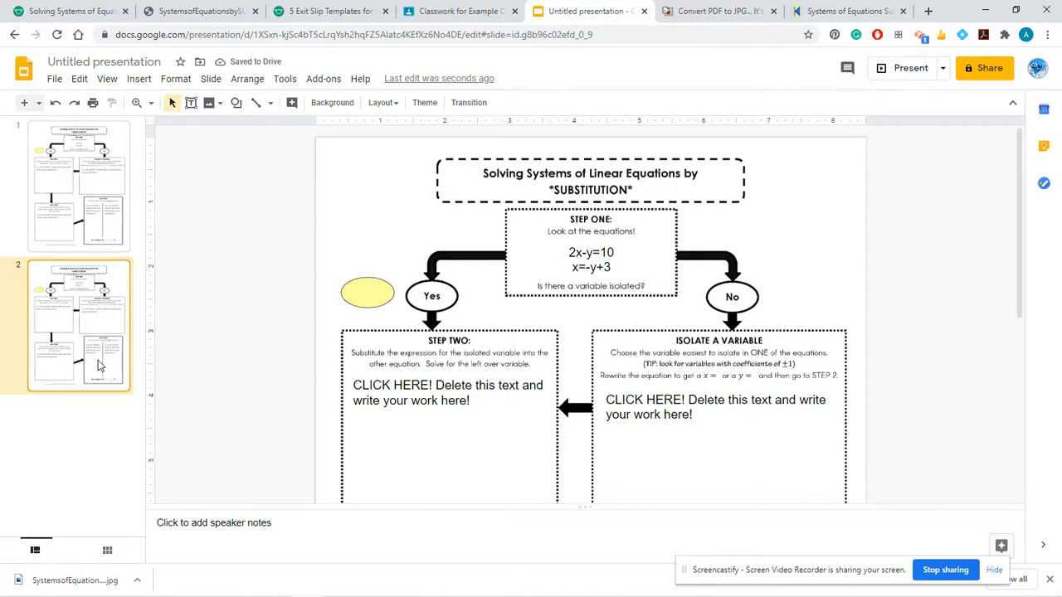
Duplicate slide 2 and replace the STEP ONE equations on the copy with the snipped image of −2x − y = −9 and 5x − 2y = 18.
key(ctrl+d)
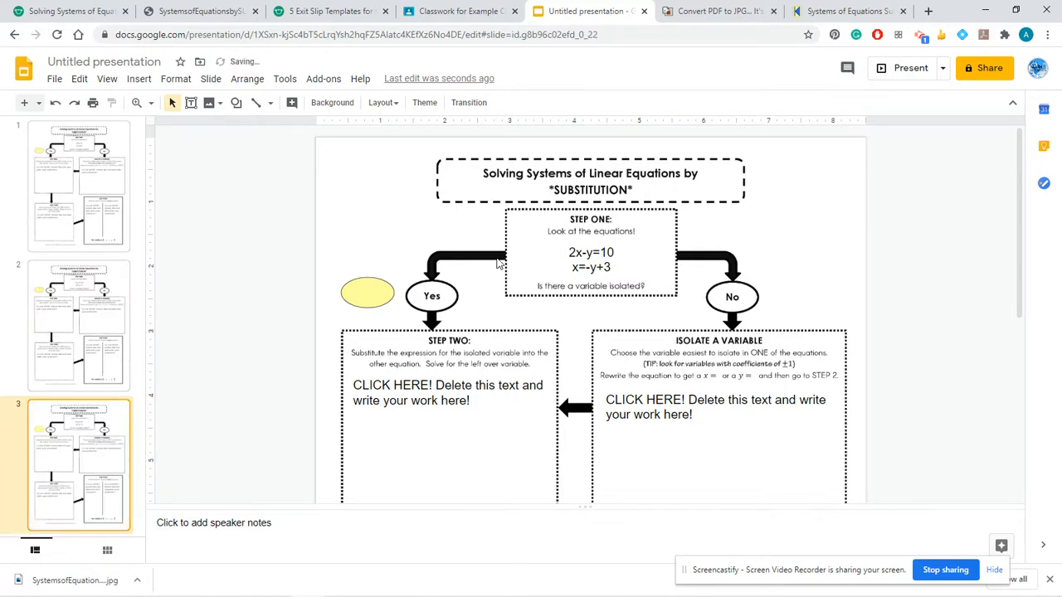
click(612, 247)
key(Delete)
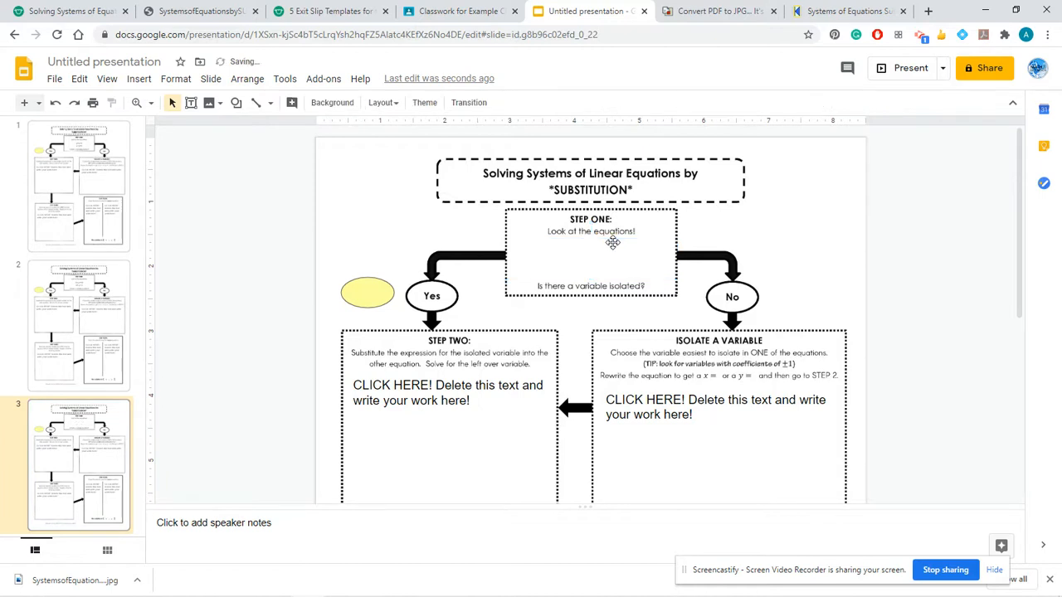
key(ctrl+v)
drag(458, 166, 613, 258)
click(770, 245)
drag(1019, 204, 1010, 123)
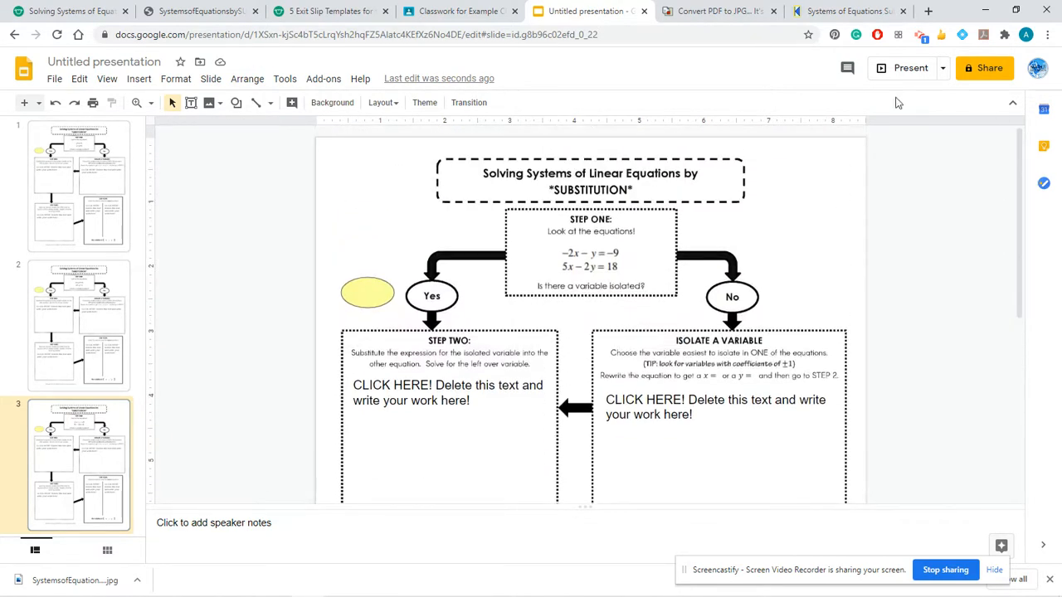
Rename the presentation as "Systems by Substitution Problems".
click(97, 62)
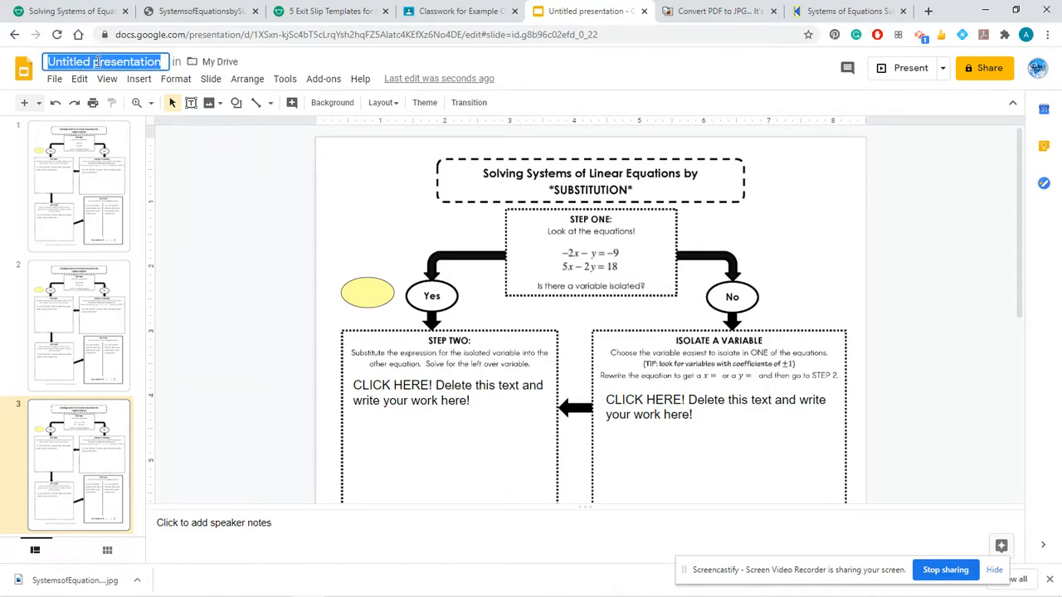
text(Systems by)
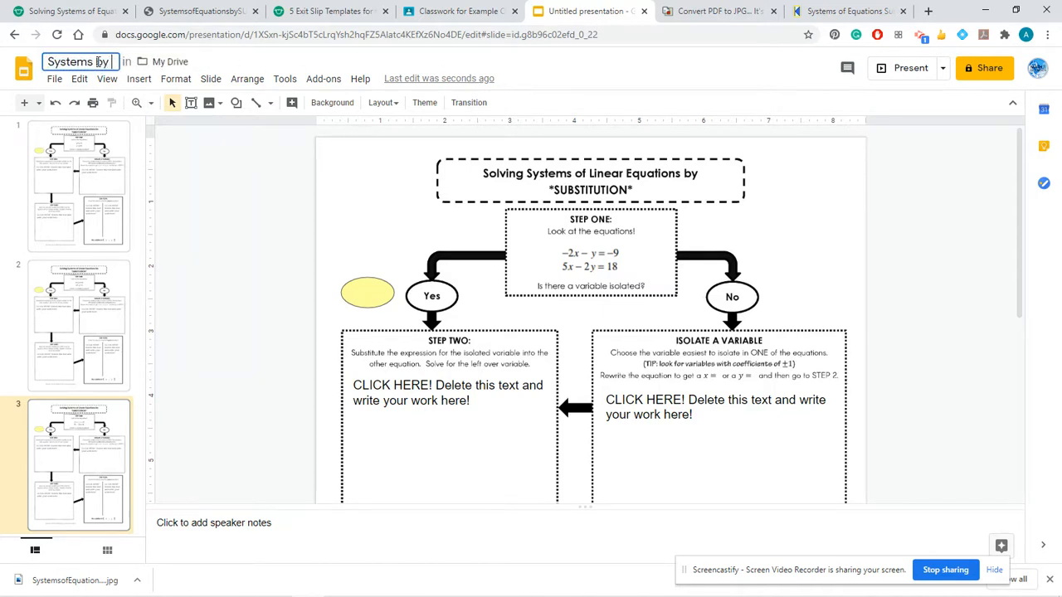
text( Subs)
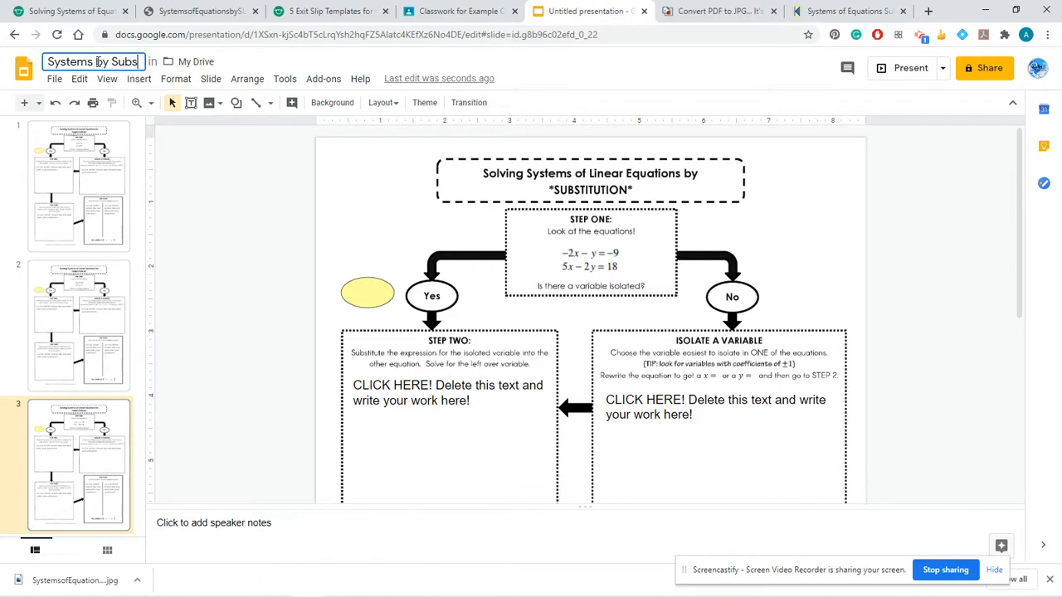
text(titution Problems)
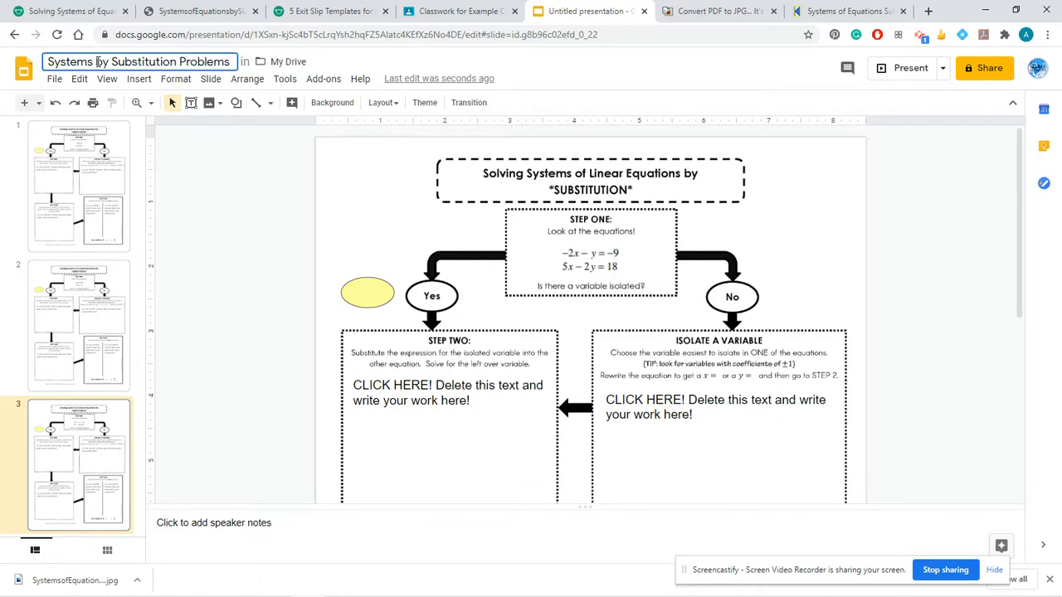
click(215, 215)
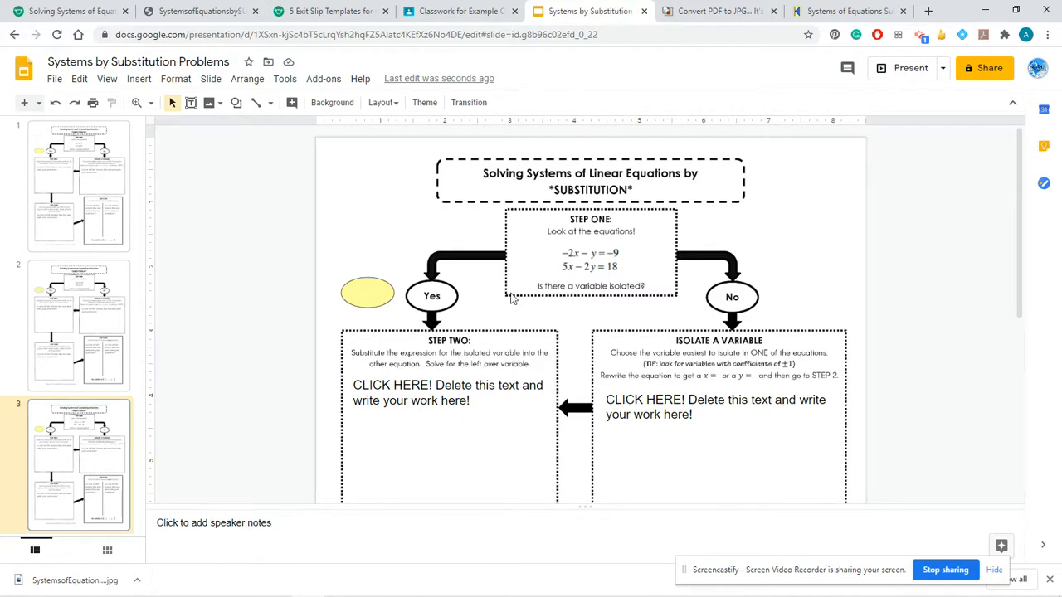
click(404, 401)
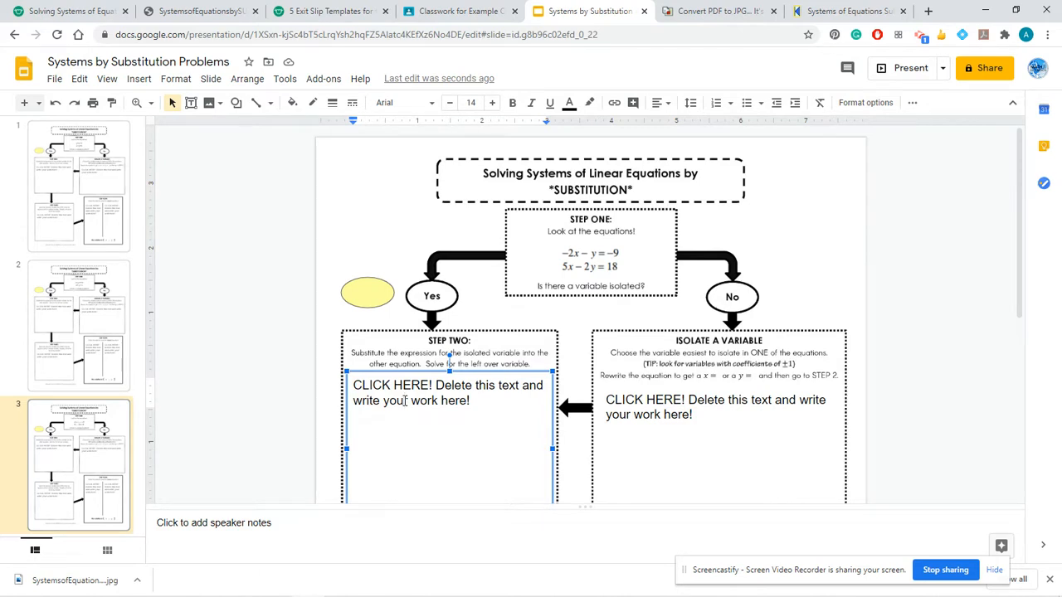
Switch to Google Classroom and create a new assignment titled "Substitution Problems (3)".
click(440, 11)
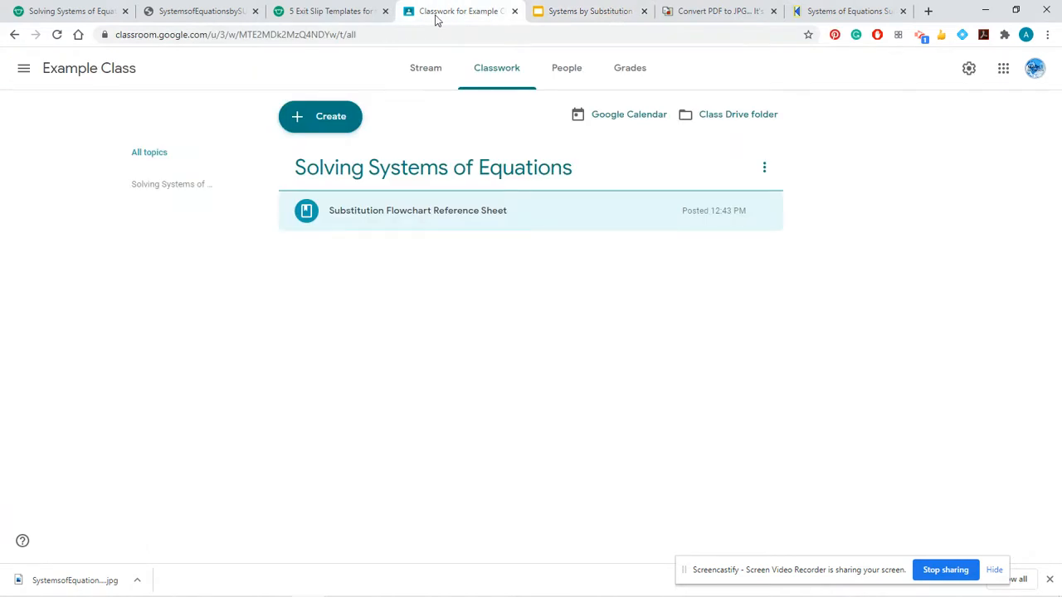
click(307, 124)
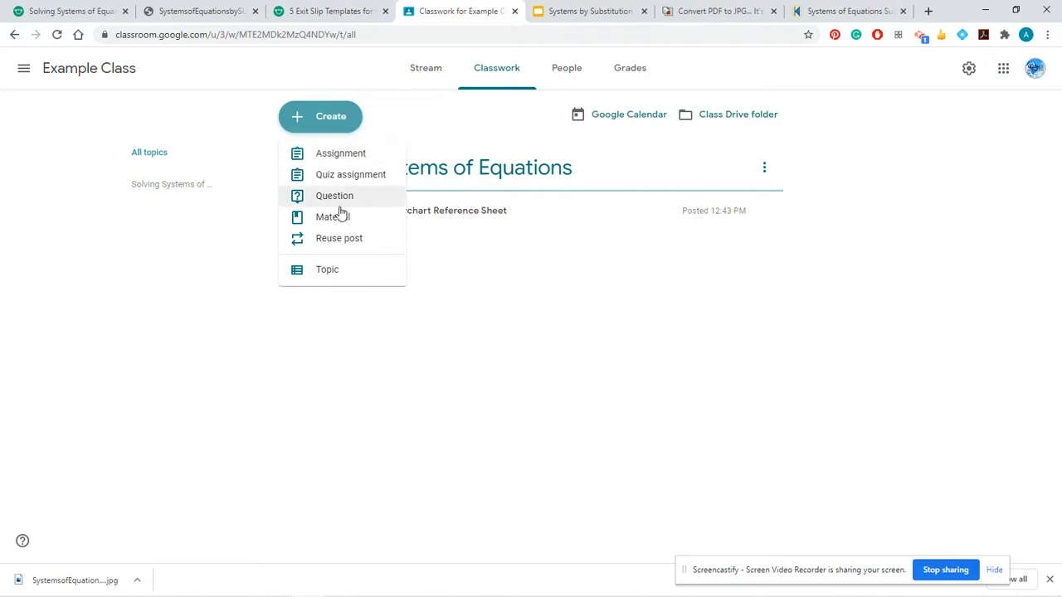
click(372, 156)
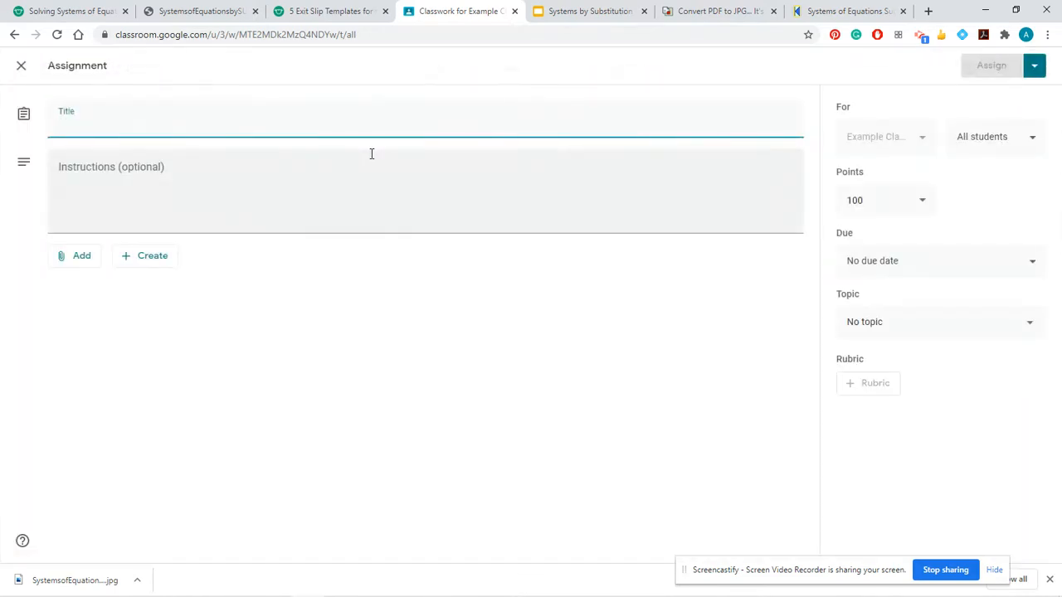
text(Substitut)
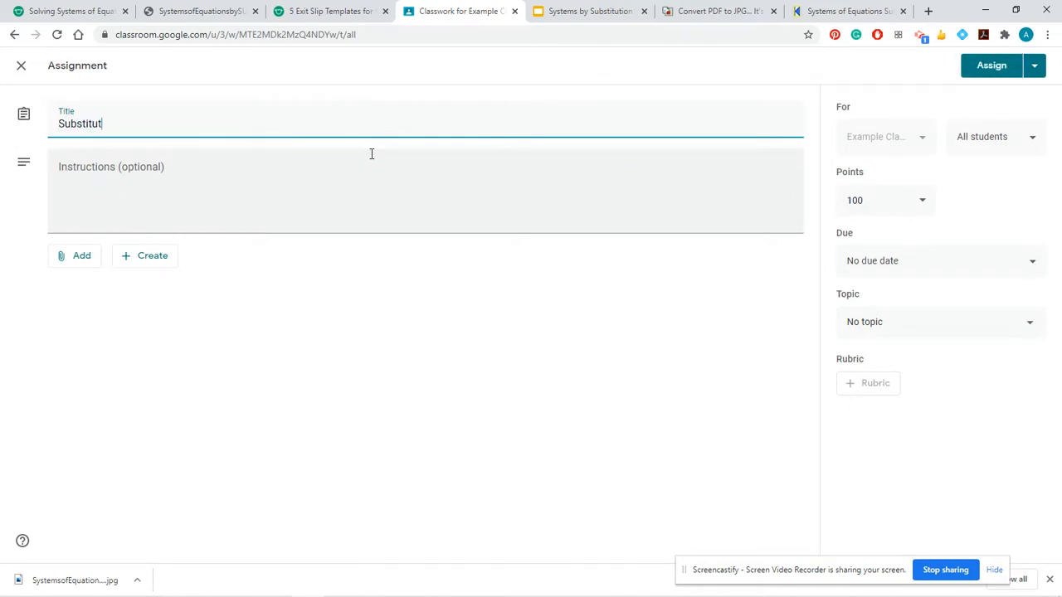
text(ion Problems (3))
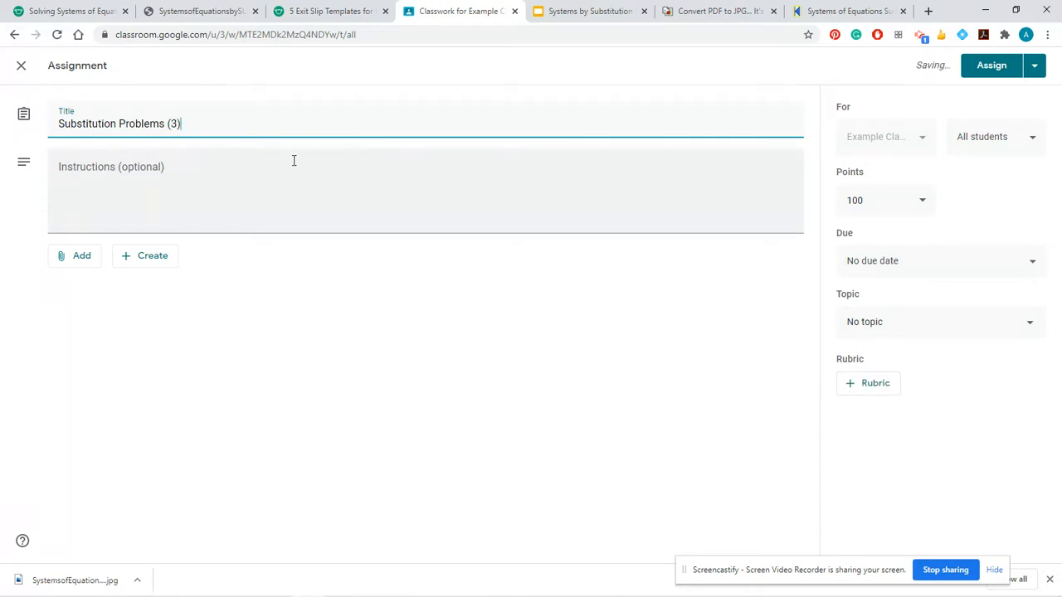
Enter the instructions "Once you look at step 1, drag and drop the yellow oval to your yes/no decision. Show all work by typing in the provided textboxes!".
click(256, 169)
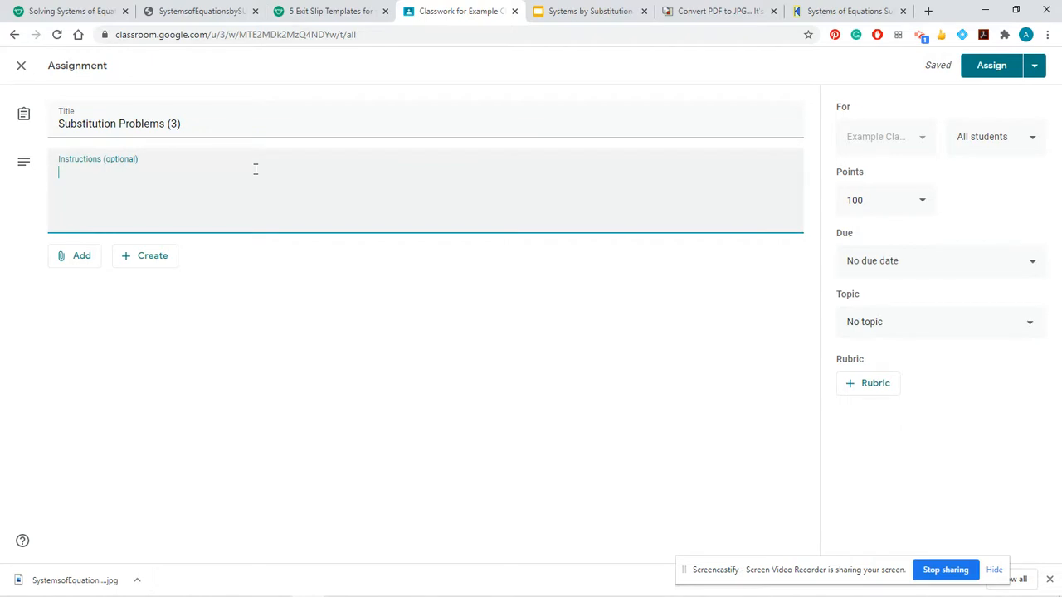
text(Once you look at step 1, drag and drop the yellow oval to your yes/no decision. Show all work)
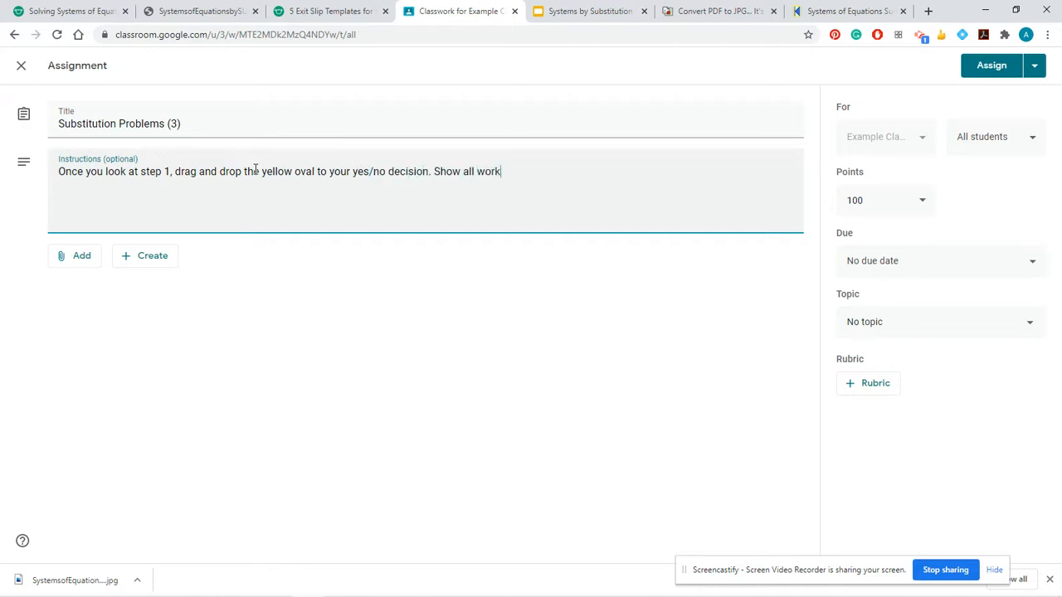
text( by typing in the provided tex)
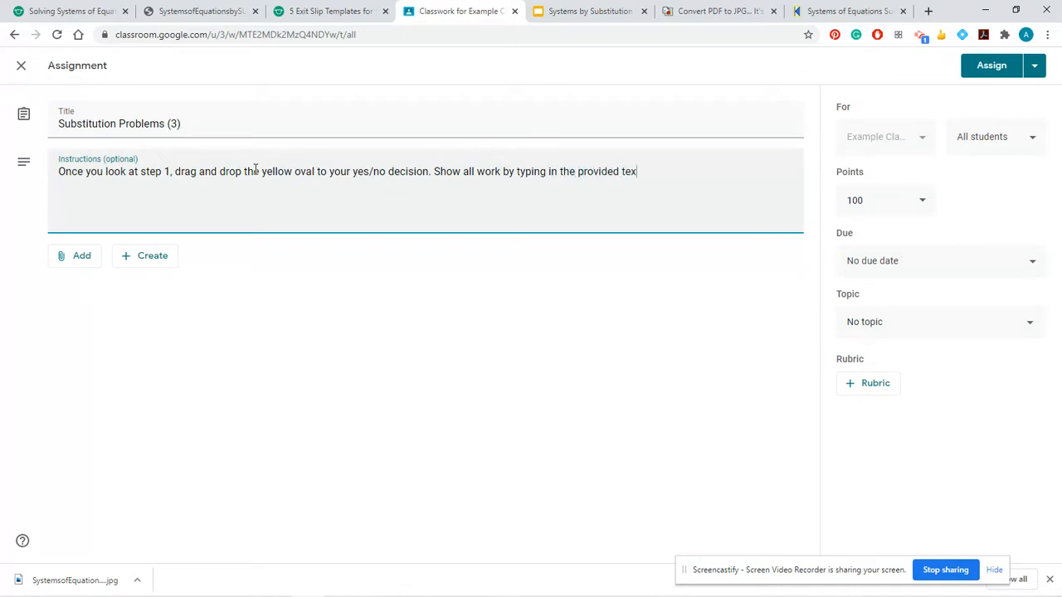
text(tboxes!)
Attach the Systems by Substitution Problems presentation from Google Drive and set it to make a copy for each student.
click(66, 262)
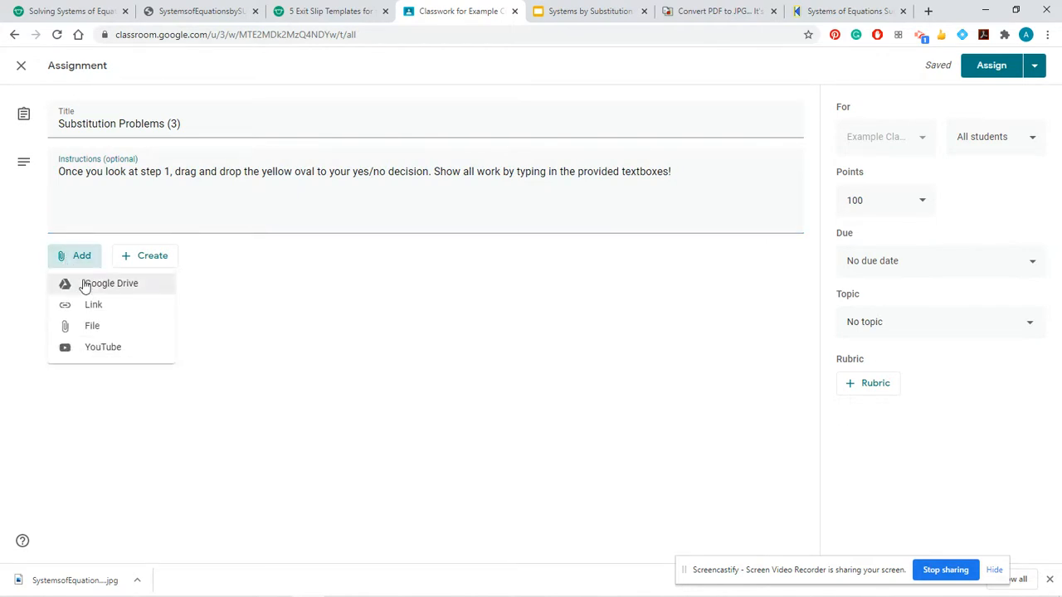
click(85, 284)
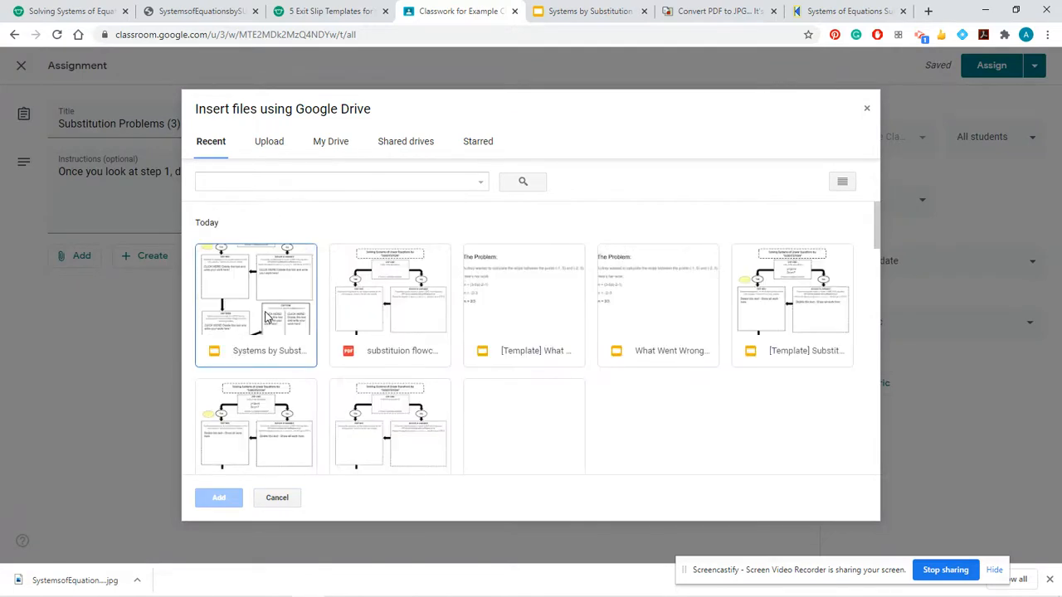
double_click(266, 317)
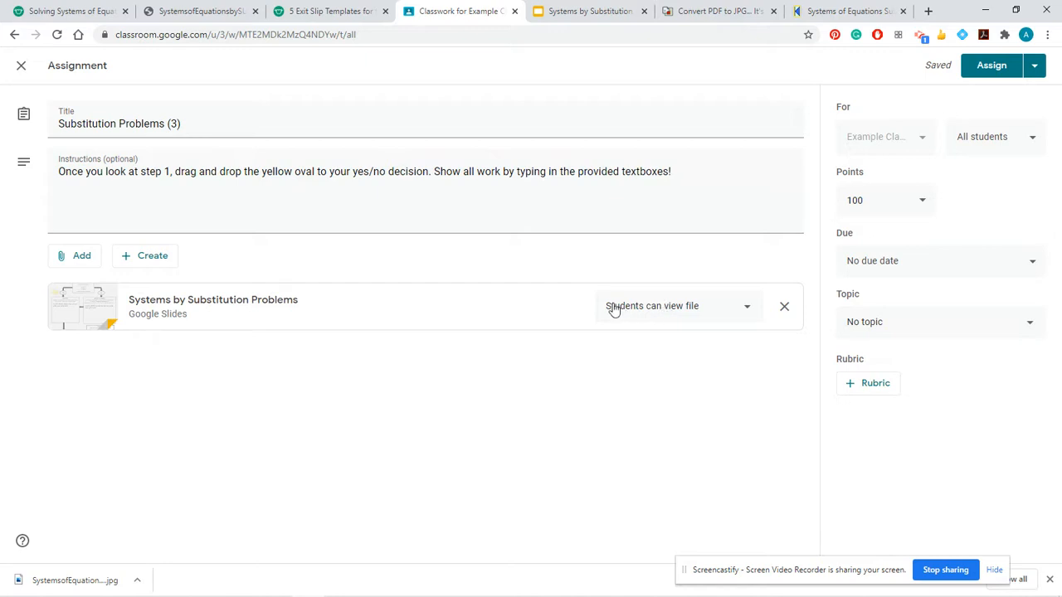
click(701, 315)
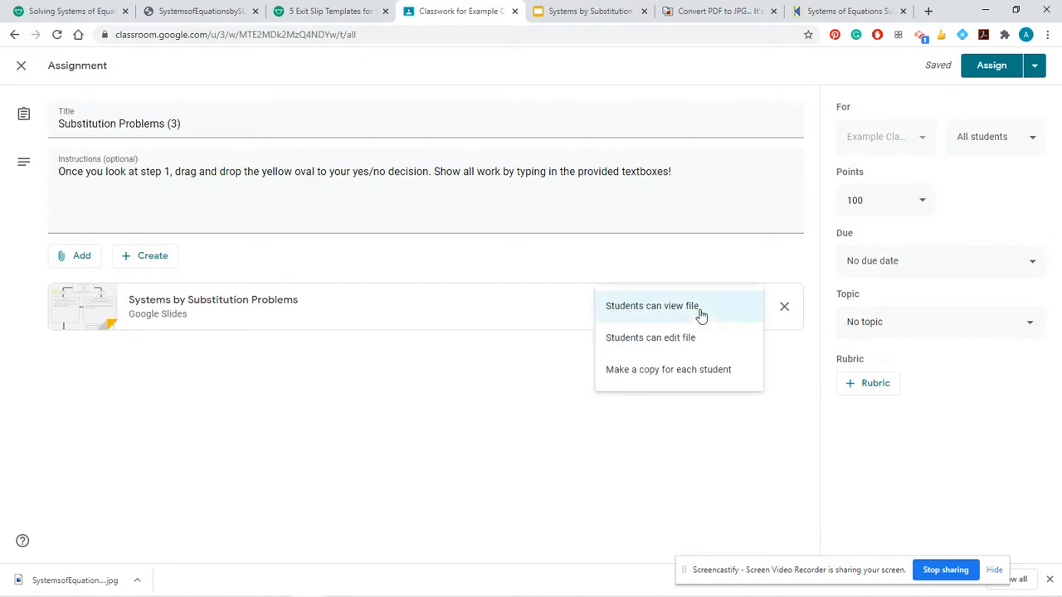
click(635, 370)
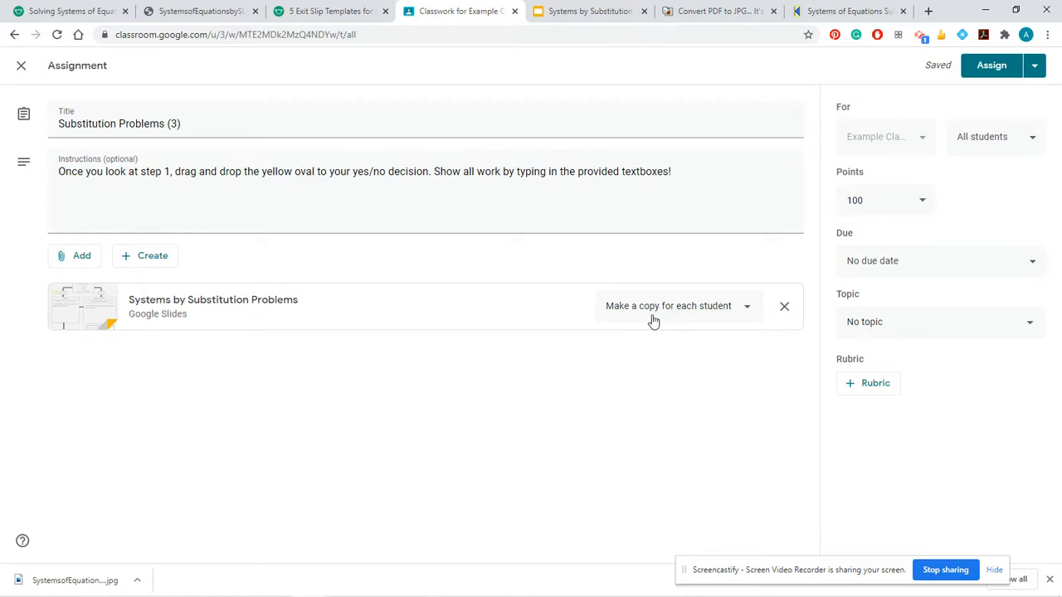
Set the Substitution Problems (3) assignment's points to 9.
click(868, 199)
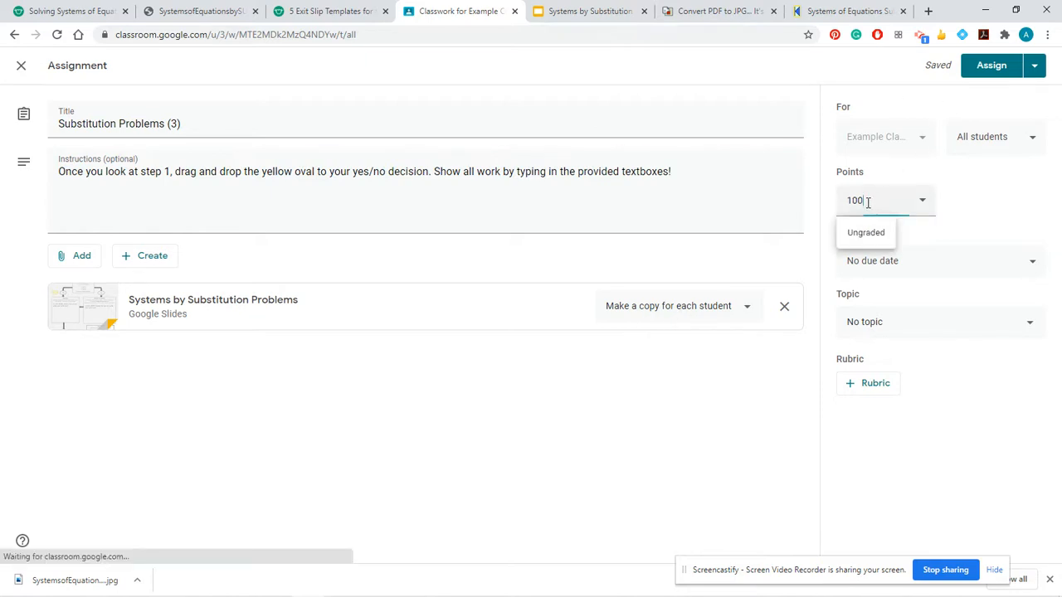
key(BackSpace)
key(BackSpace)
key(BackSpace)
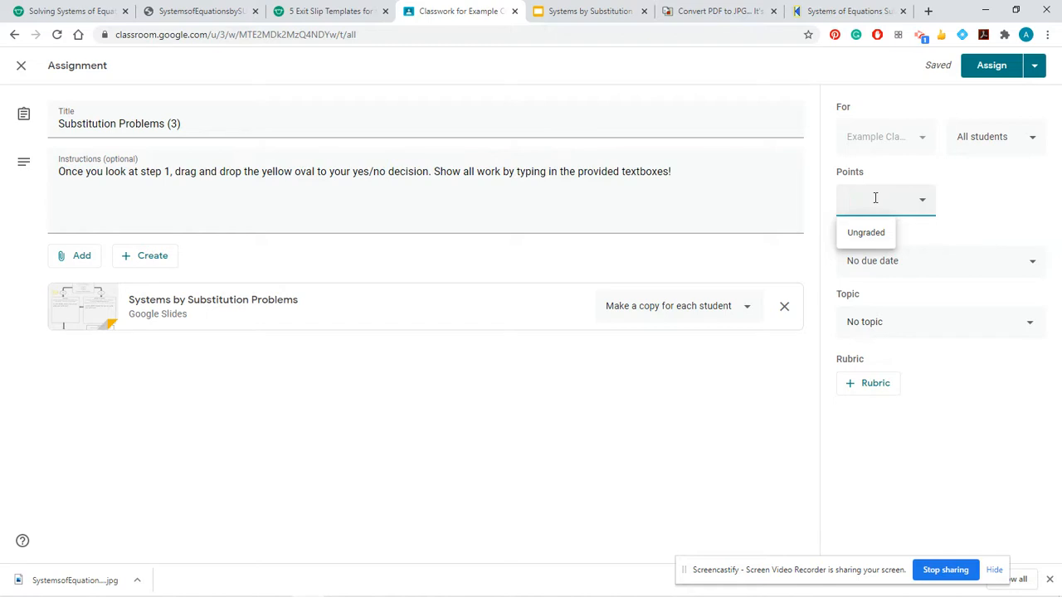
text(9)
click(977, 207)
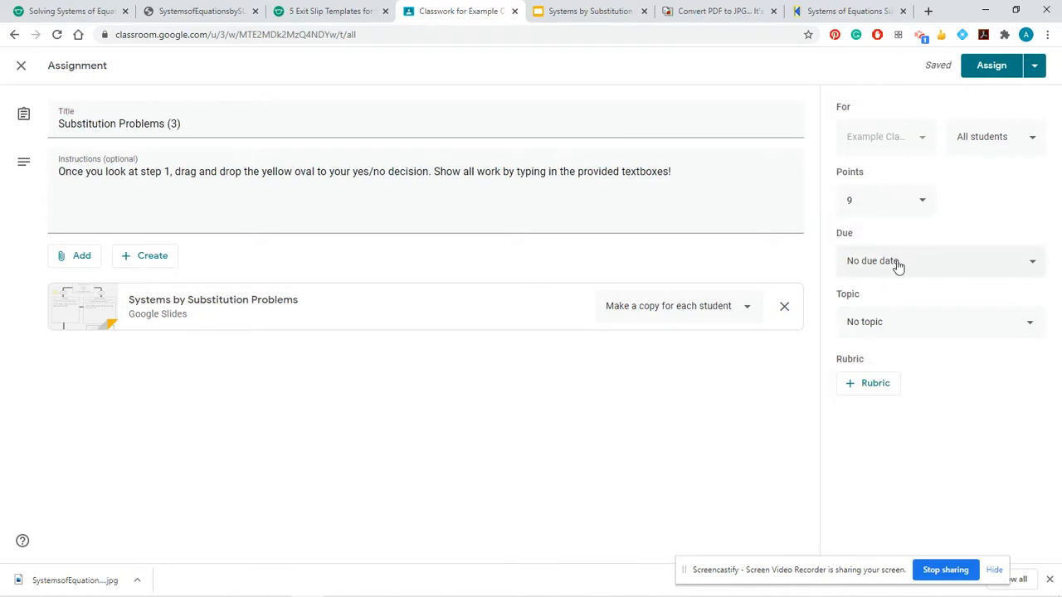
File the assignment under the Solving Systems of Equations topic and assign it to the class.
click(858, 326)
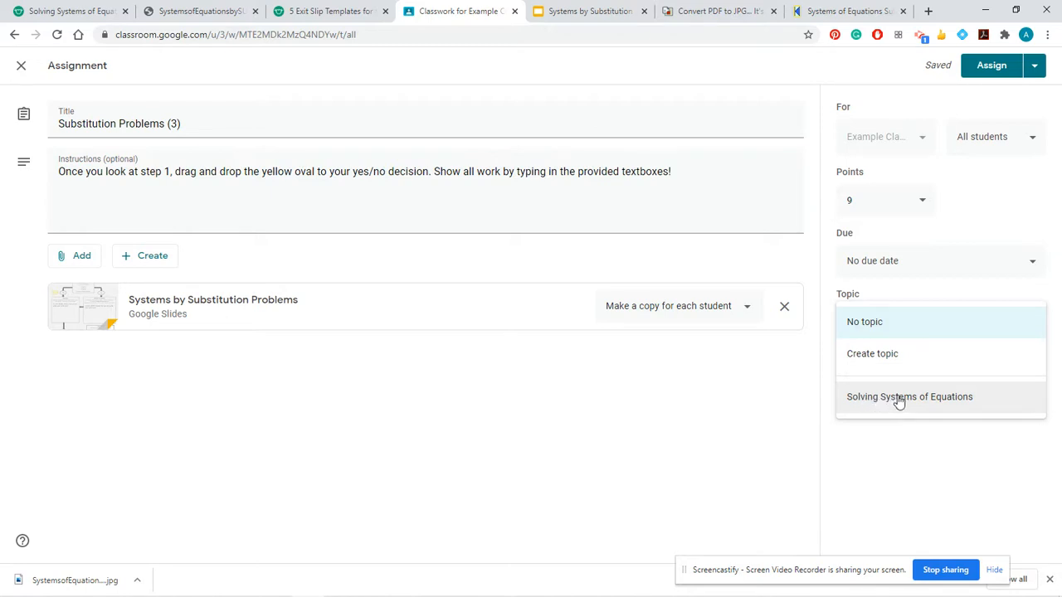
click(954, 397)
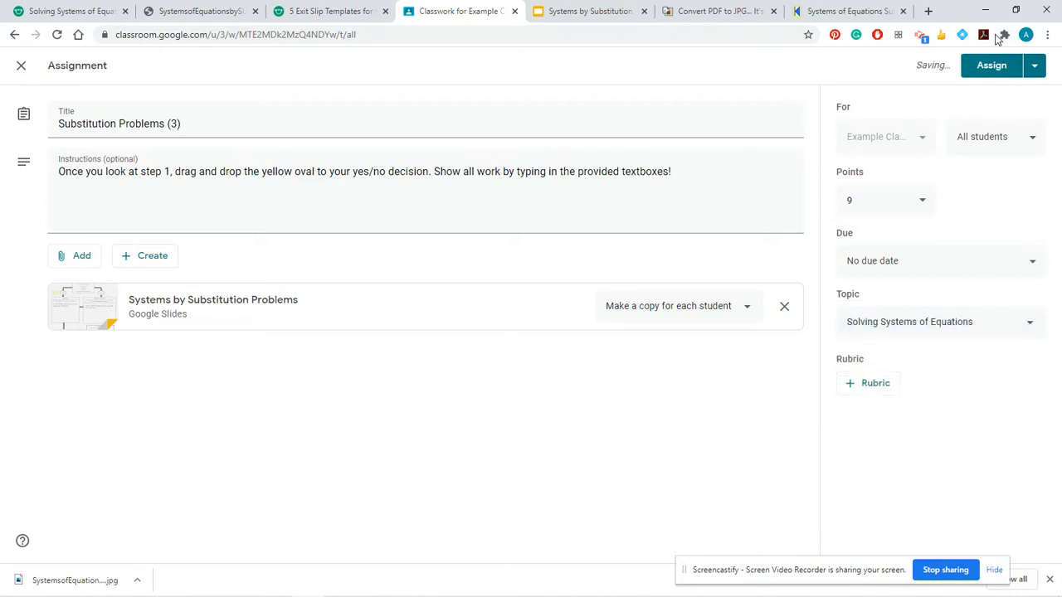
click(985, 65)
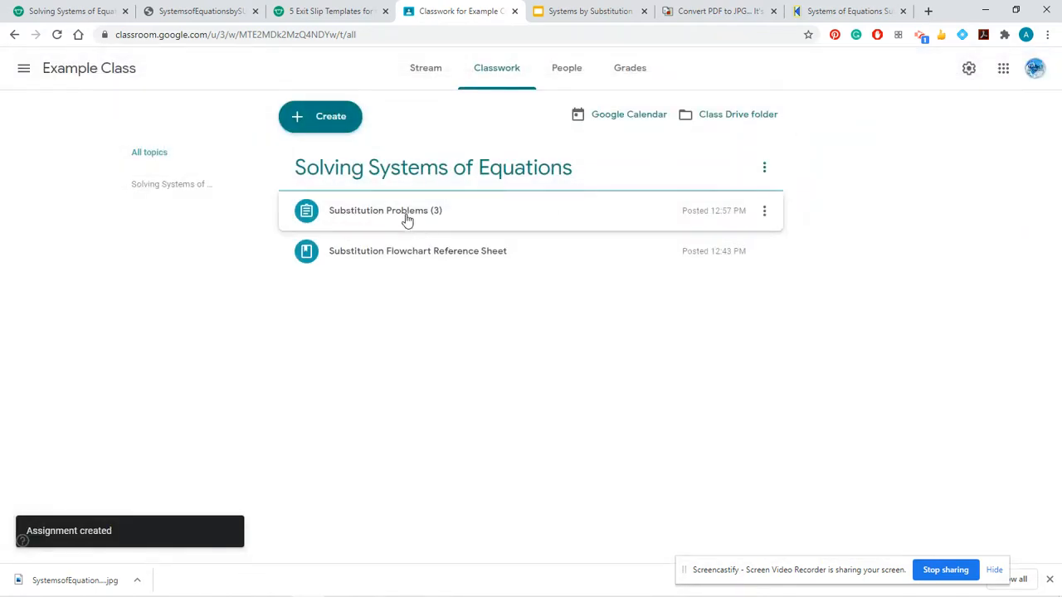
Expand the posted Substitution Problems (3) assignment to review its details and turned-in status, and collapse it again.
click(486, 217)
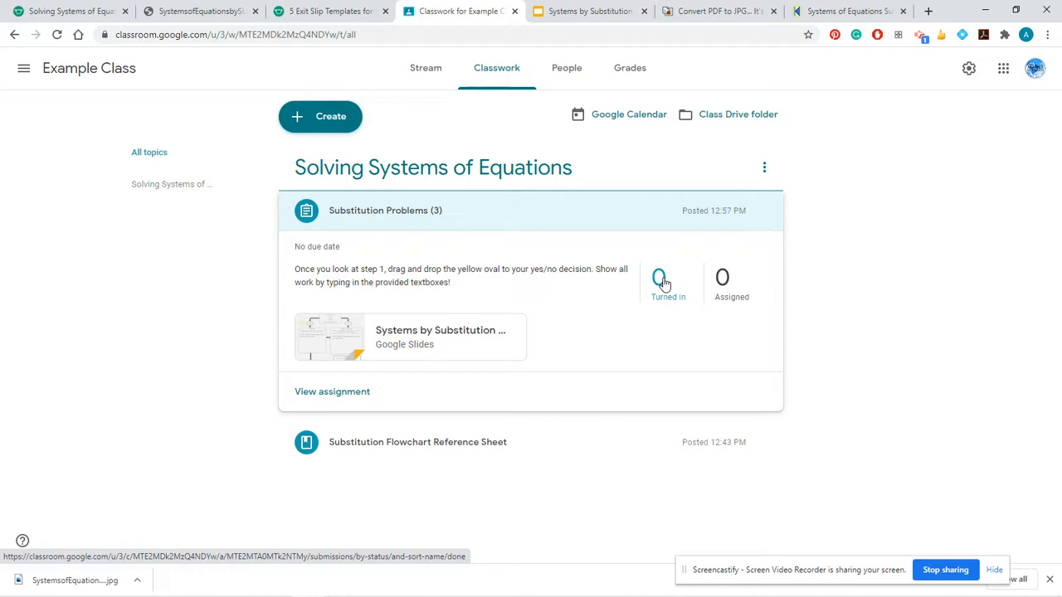
click(618, 215)
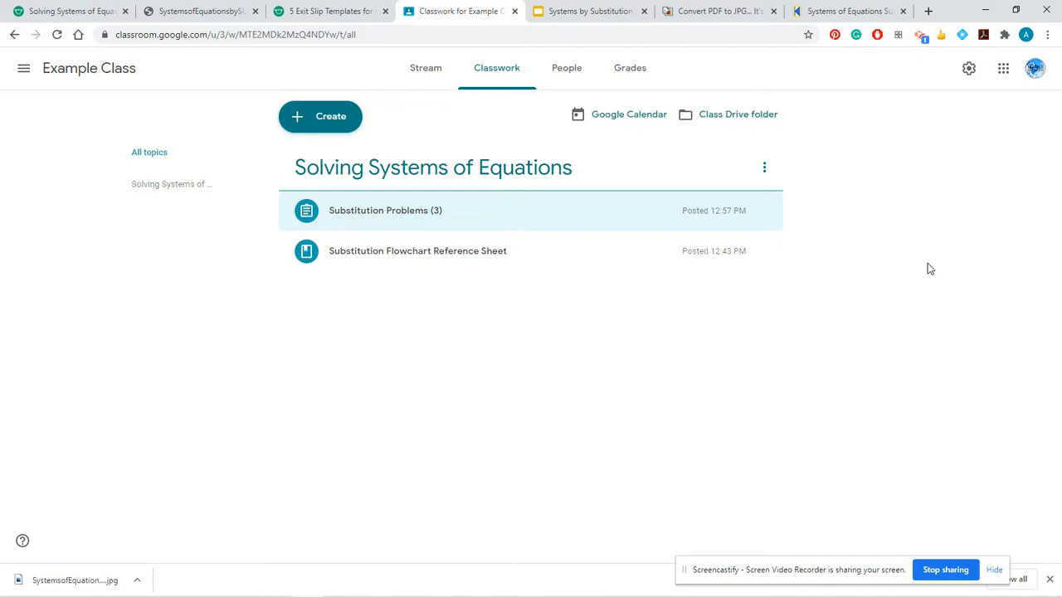
Download the 5 Exit Slip Templates PDF from its Teachers Pay Teachers page and open the downloaded file.
click(353, 9)
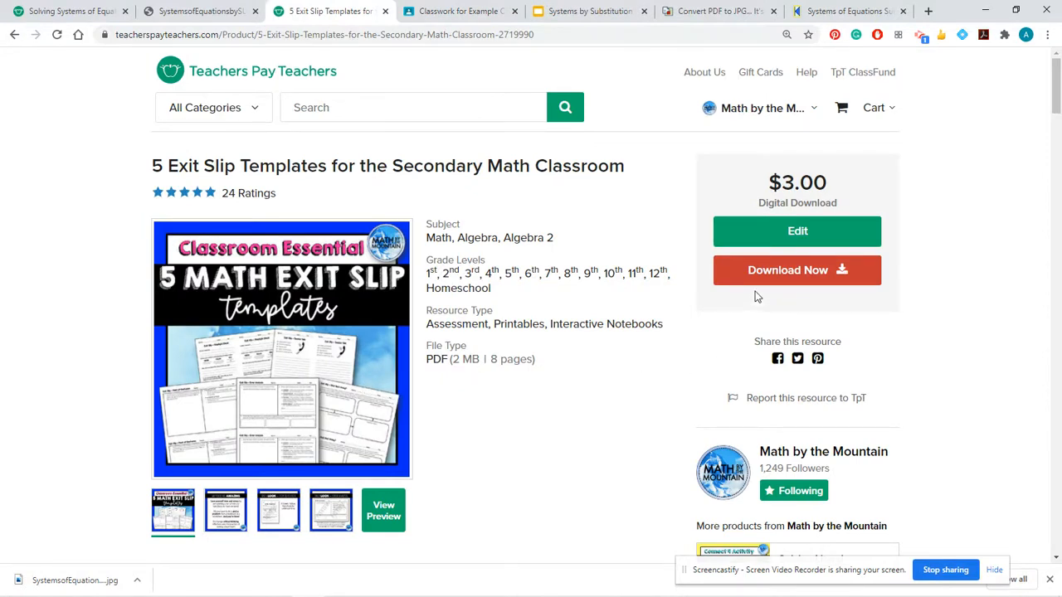
click(790, 271)
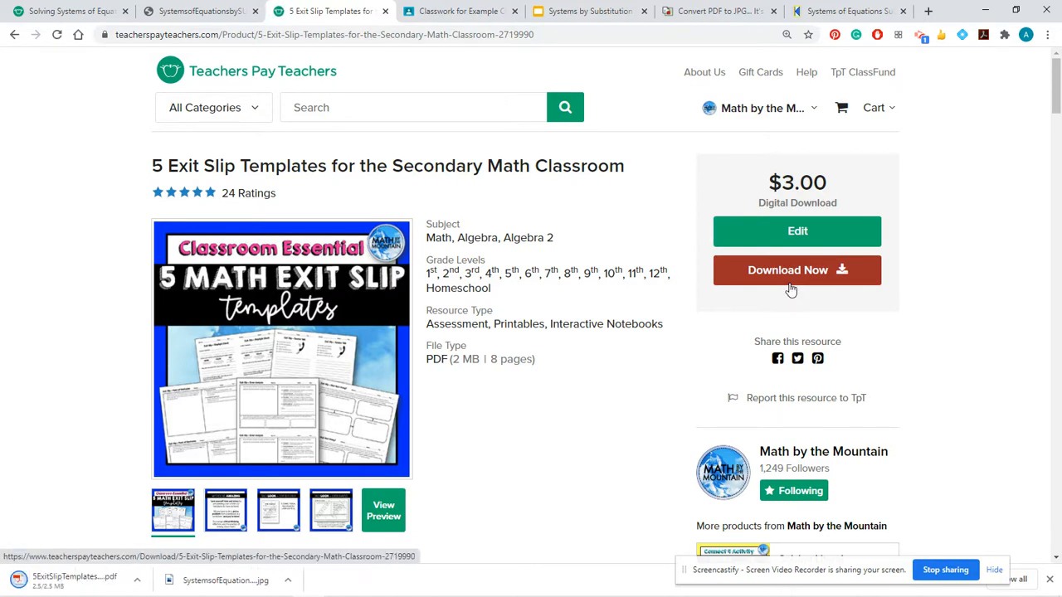
click(54, 579)
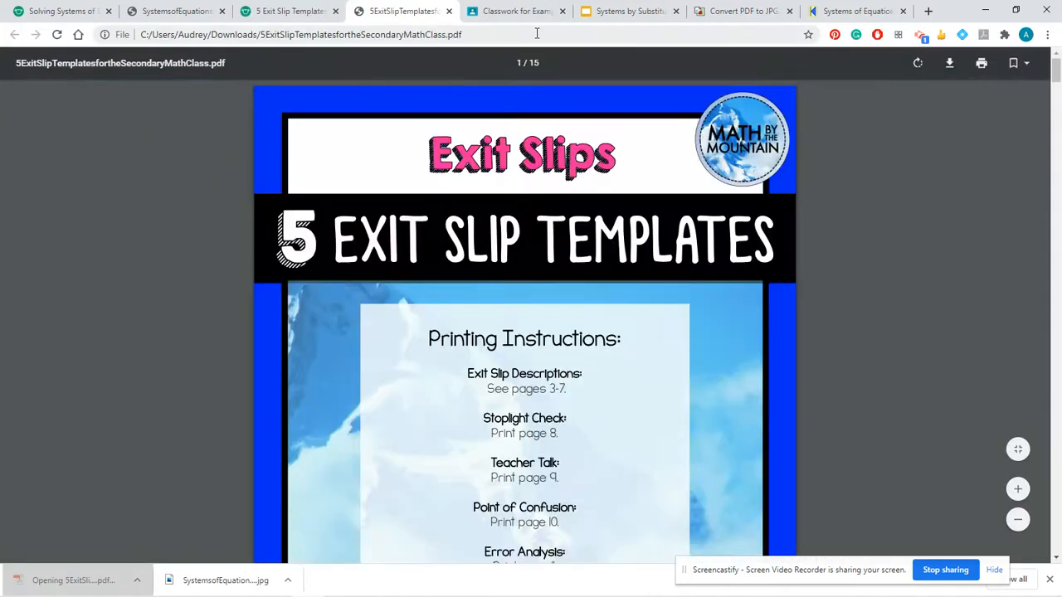
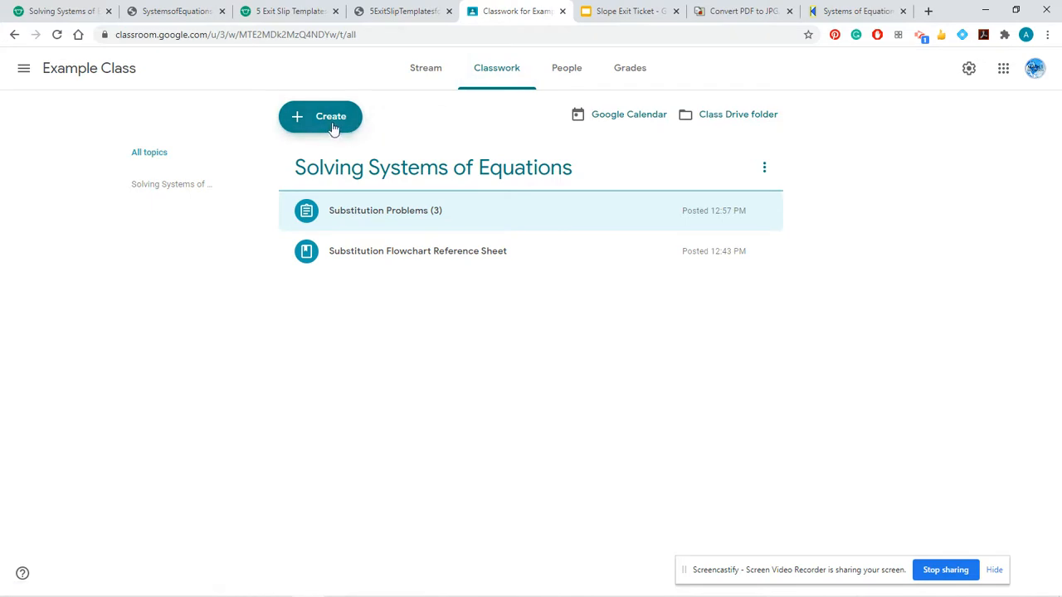
Create another new assignment in Google Classroom titled "Slope Exit Ticket".
click(331, 117)
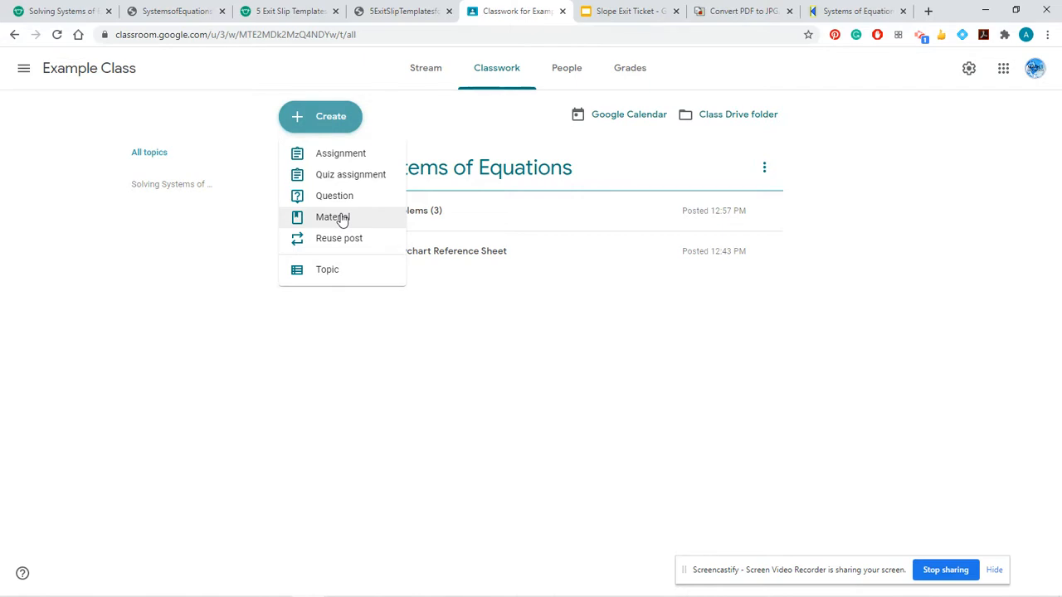
click(338, 158)
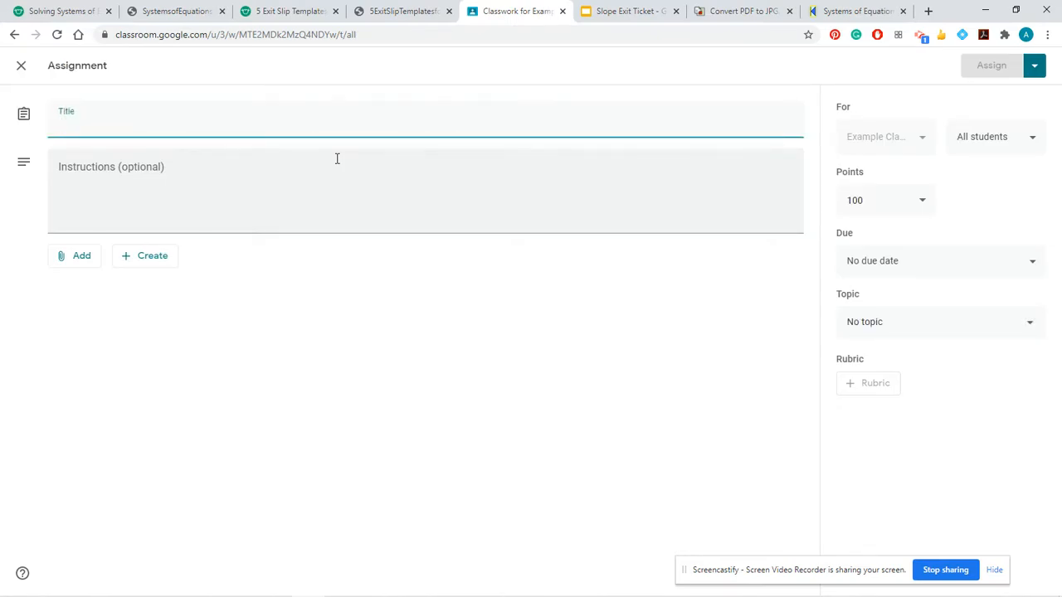
text(Slope Exit Ticket)
click(303, 164)
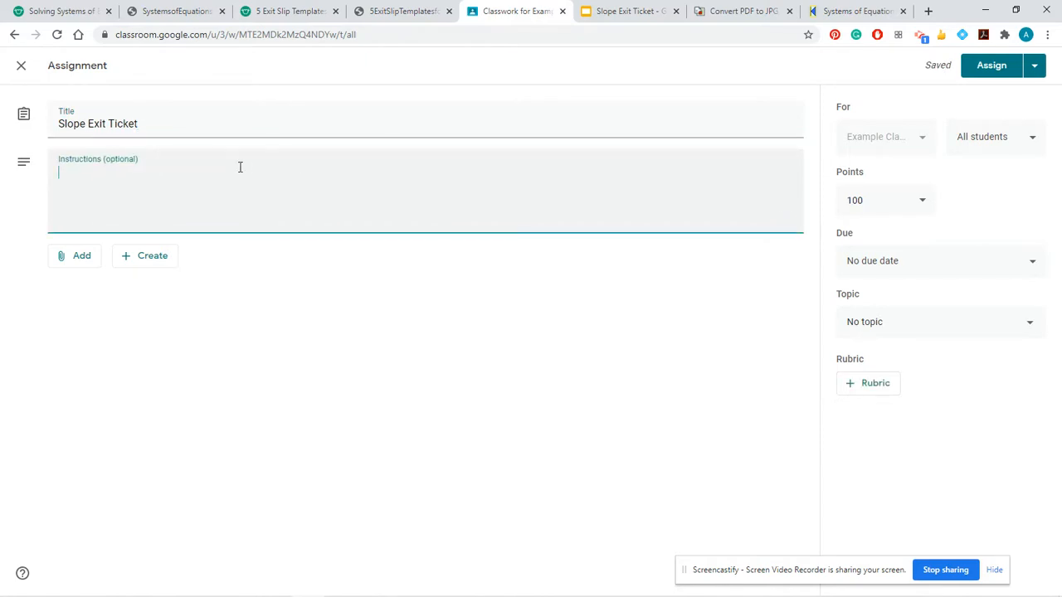
text(jakljsd;lfkjsd;lfkj)
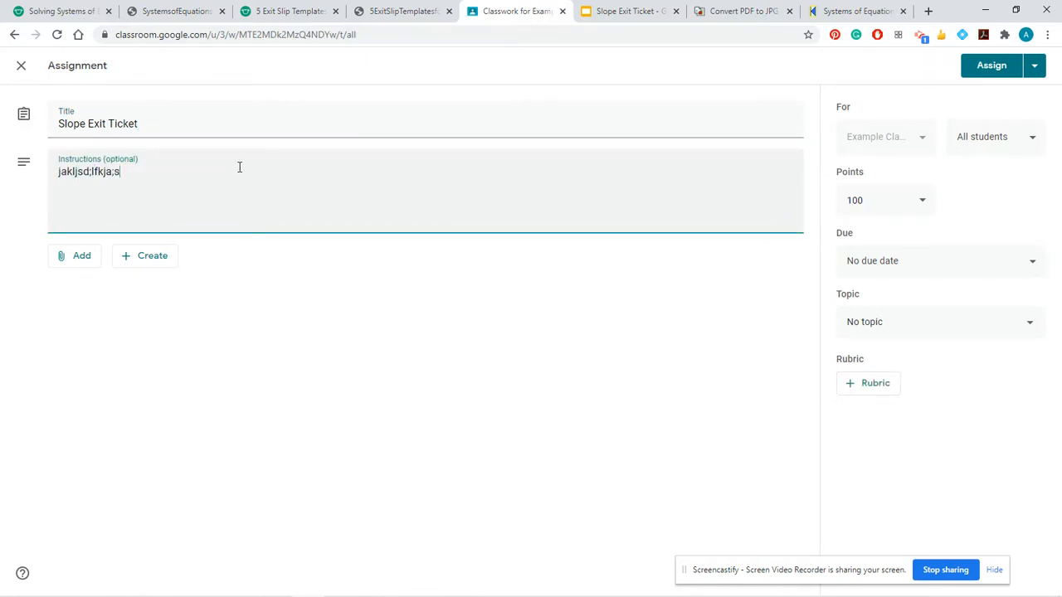
key(BackSpace)
key(BackSpace)
key(BackSpace)
key(BackSpace)
key(BackSpace)
key(BackSpace)
key(BackSpace)
key(BackSpace)
key(BackSpace)
key(BackSpace)
key(BackSpace)
key(BackSpace)
key(BackSpace)
key(BackSpace)
key(BackSpace)
key(BackSpace)
key(BackSpace)
key(BackSpace)
key(BackSpace)
Attach the Slope Exit Ticket presentation from Google Drive and set it to make a copy for each student.
click(75, 258)
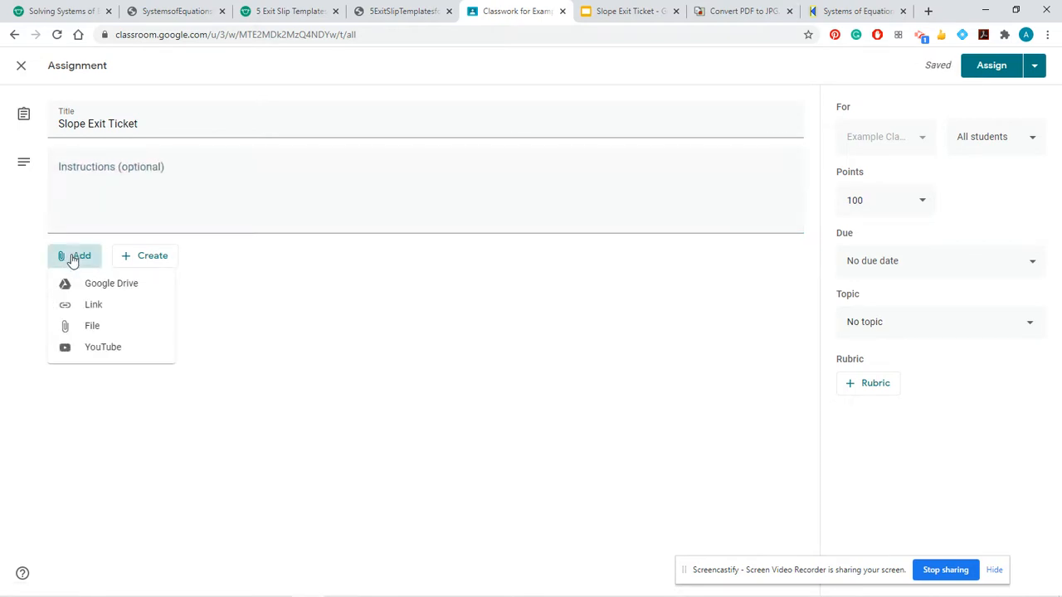
click(123, 282)
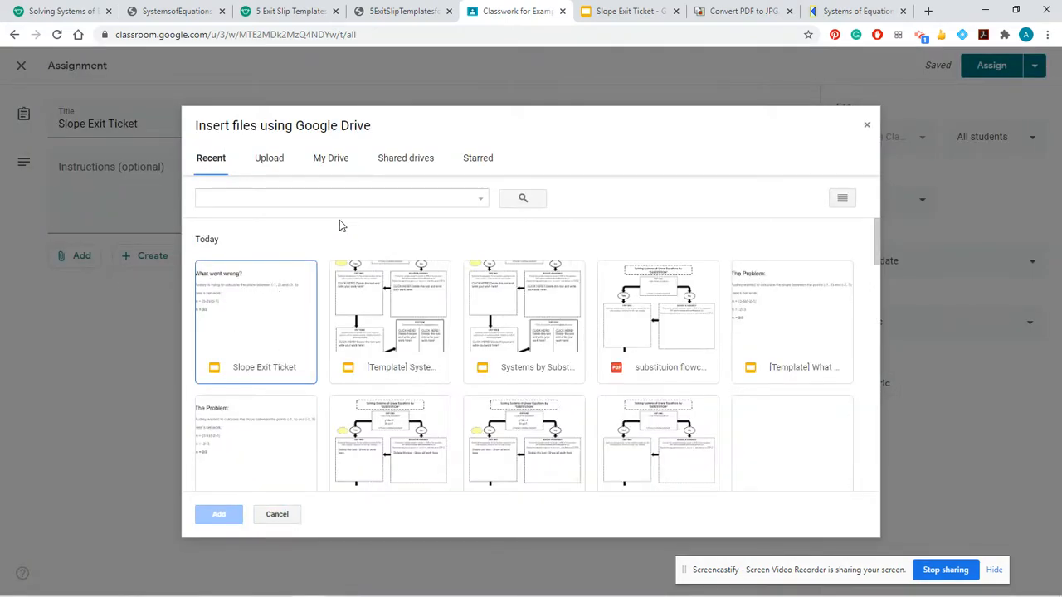
double_click(241, 329)
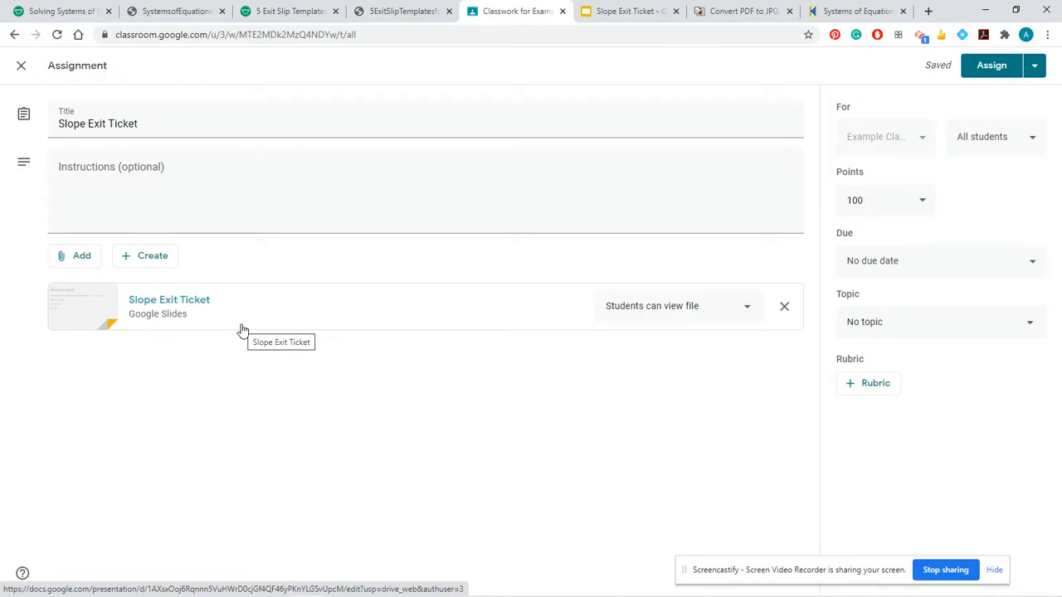
click(652, 308)
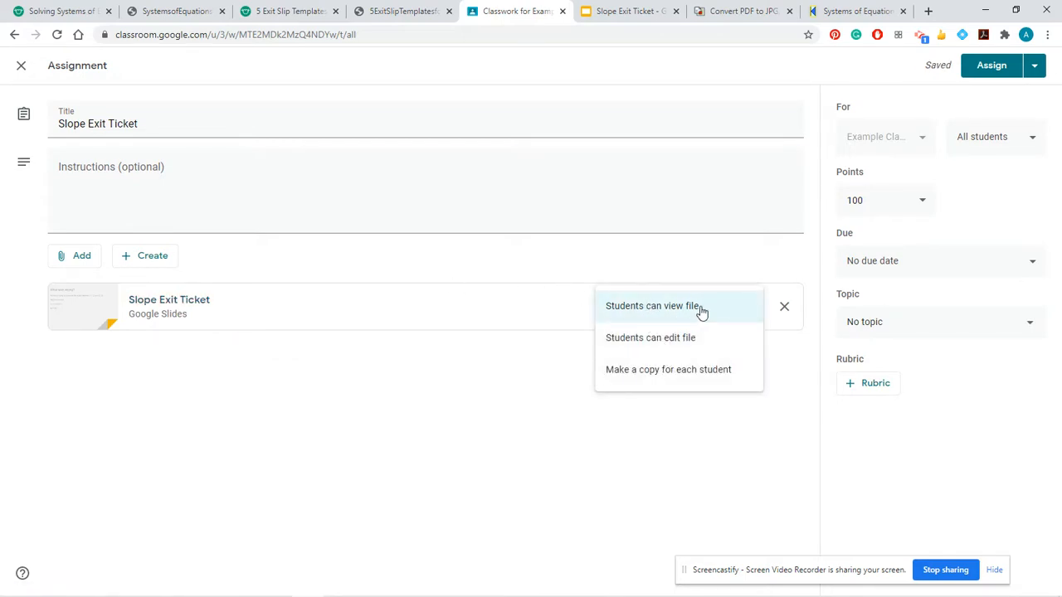
click(615, 378)
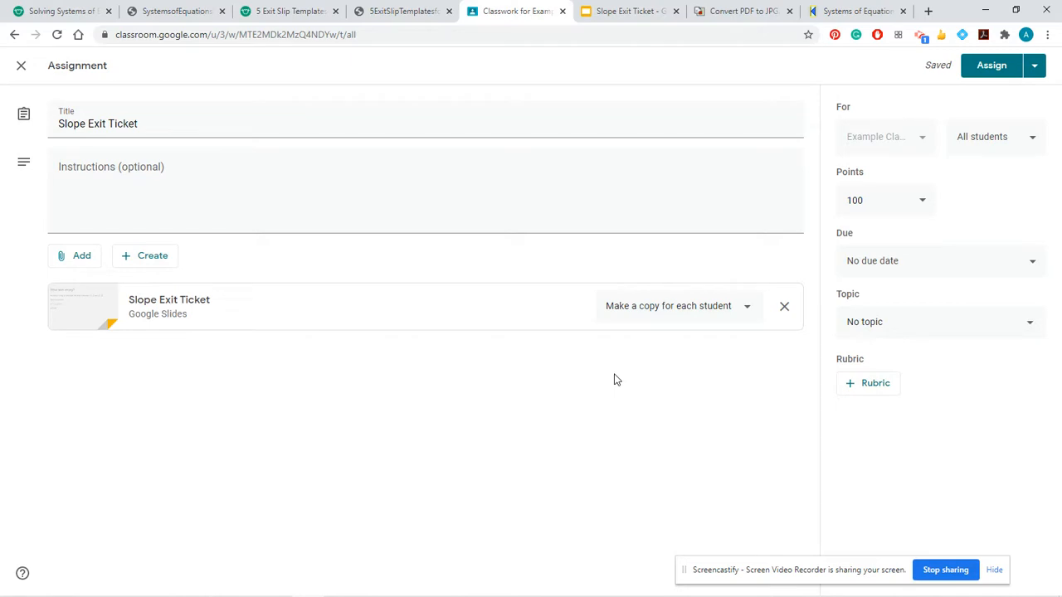
Set the Slope Exit Ticket assignment's points to 2.
click(895, 207)
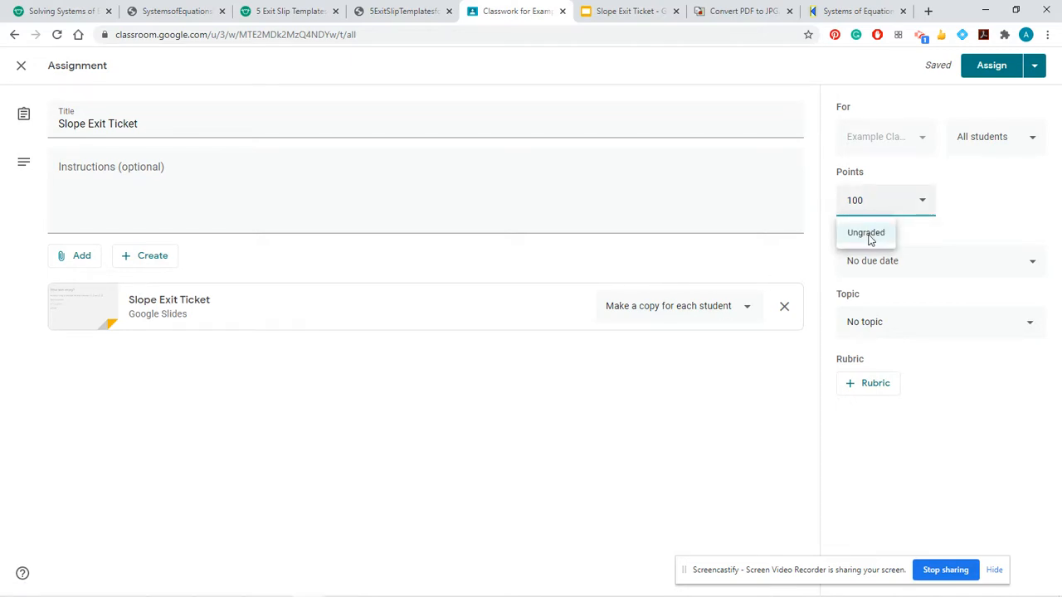
click(870, 240)
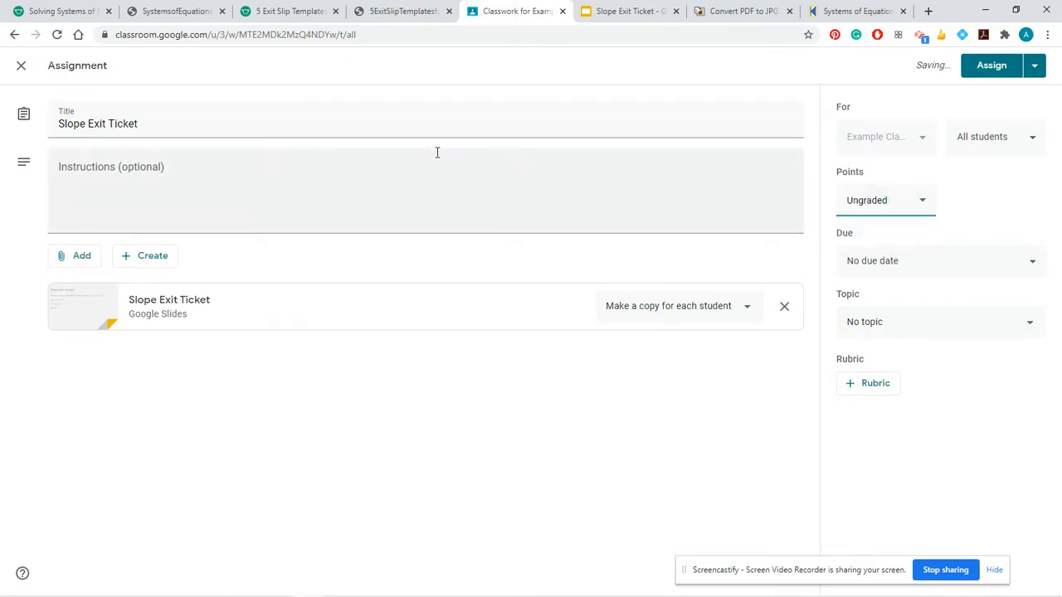
click(910, 209)
key(BackSpace)
text(2)
click(986, 199)
click(877, 263)
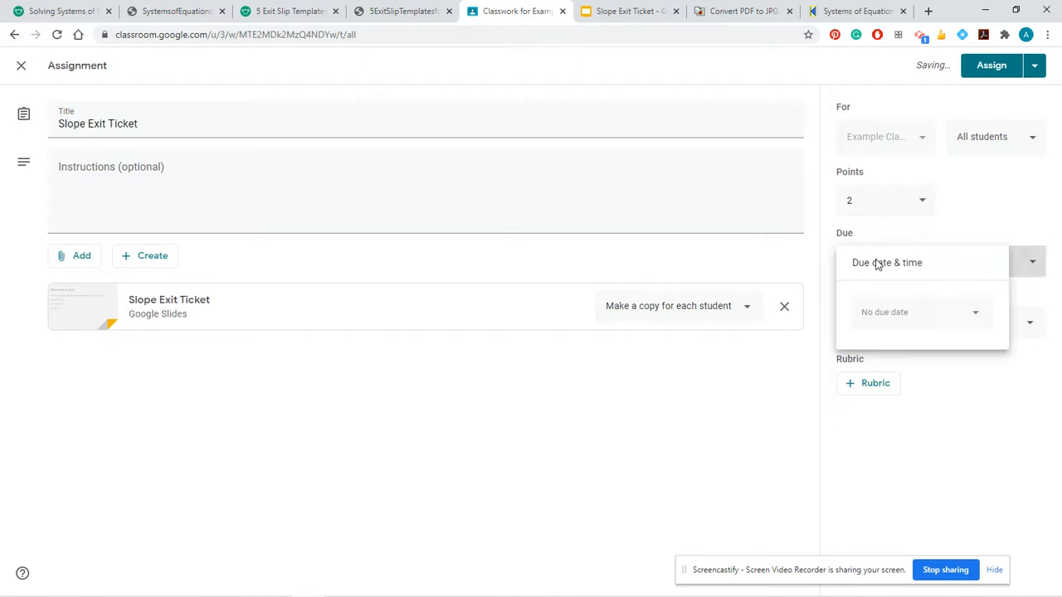
click(905, 314)
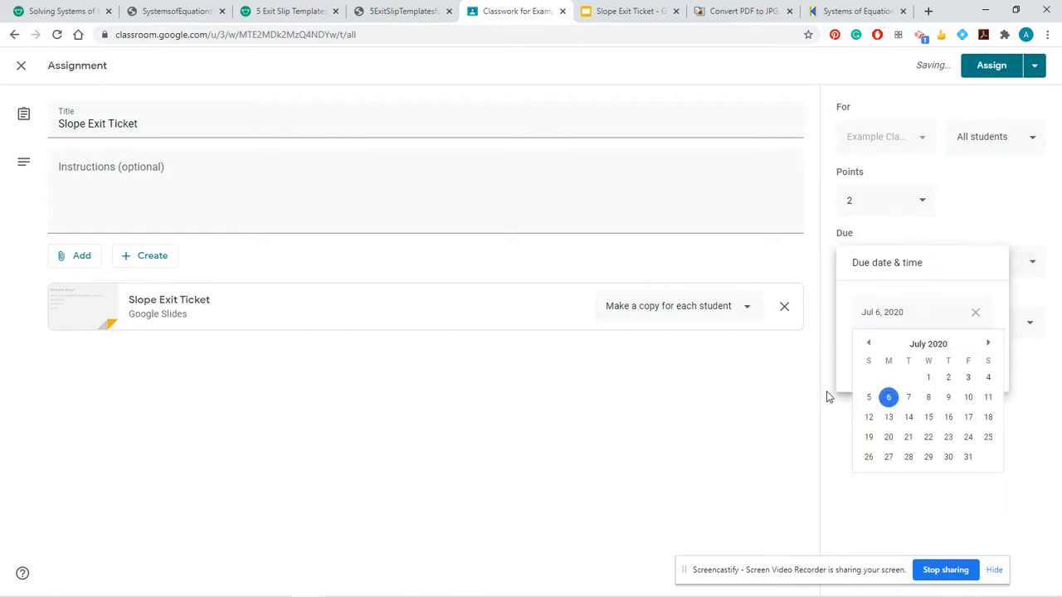
click(978, 315)
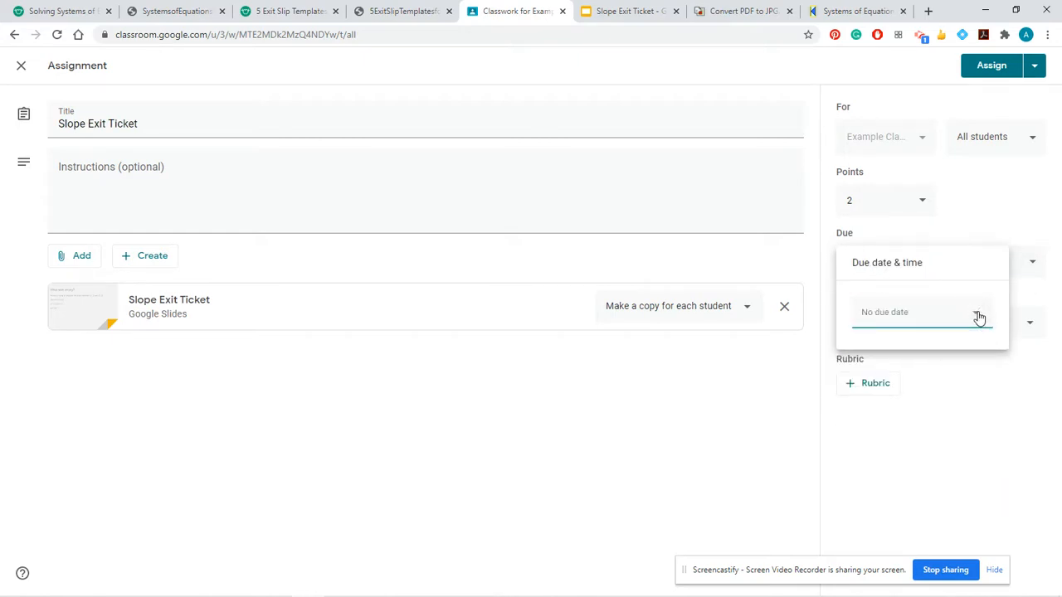
click(962, 239)
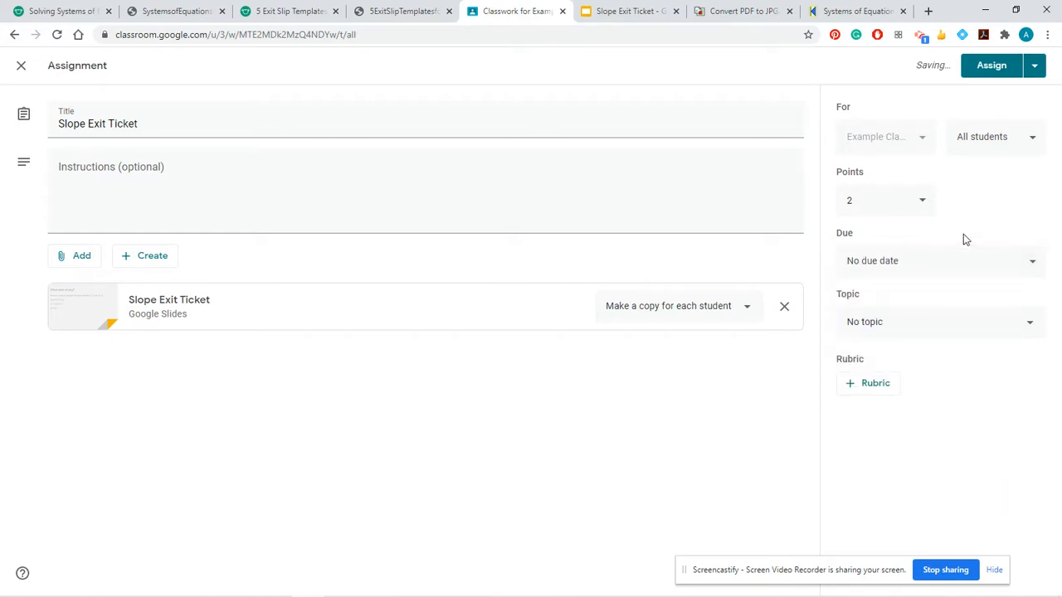
Create a new topic named "Slope" for the Slope Exit Ticket and assign it to the class.
click(909, 331)
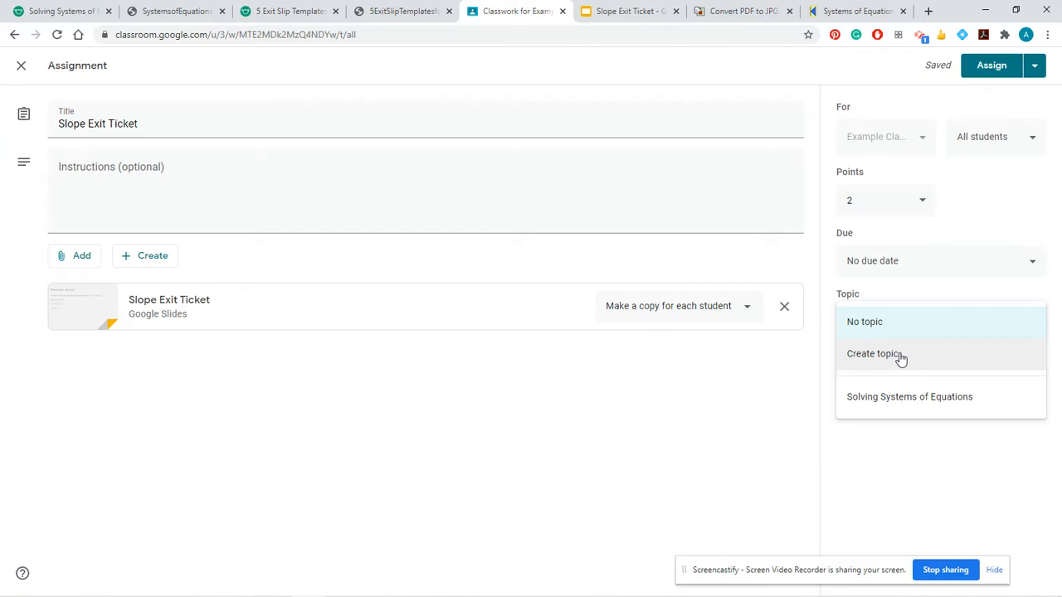
click(901, 357)
text(Slope)
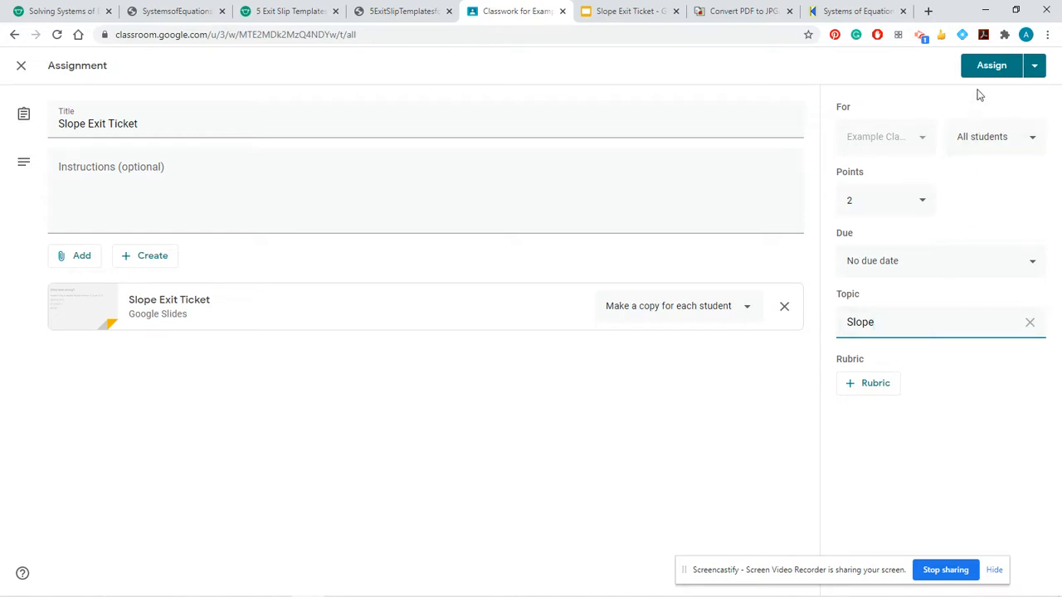
click(995, 69)
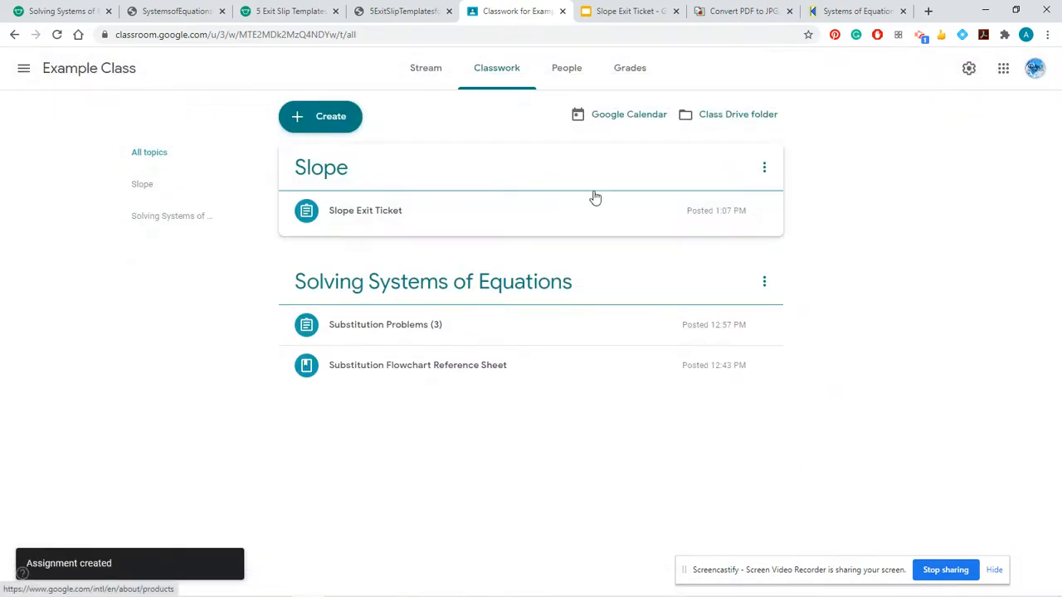
Review the posted details of the Slope Exit Ticket, the Substitution Flowchart Reference Sheet and Substitution Problems (3) in the classwork list.
click(561, 214)
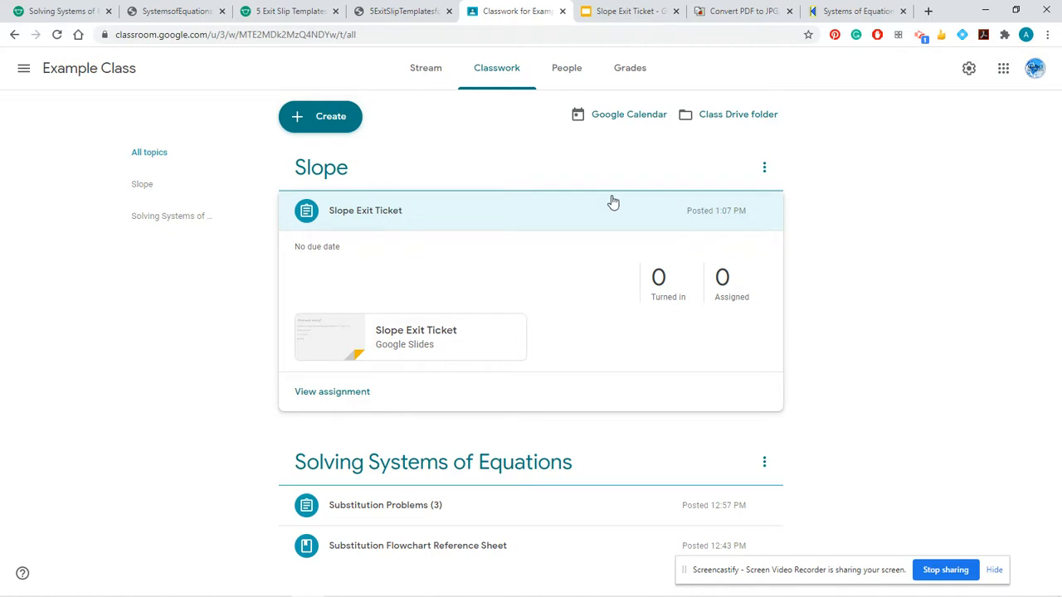
click(547, 211)
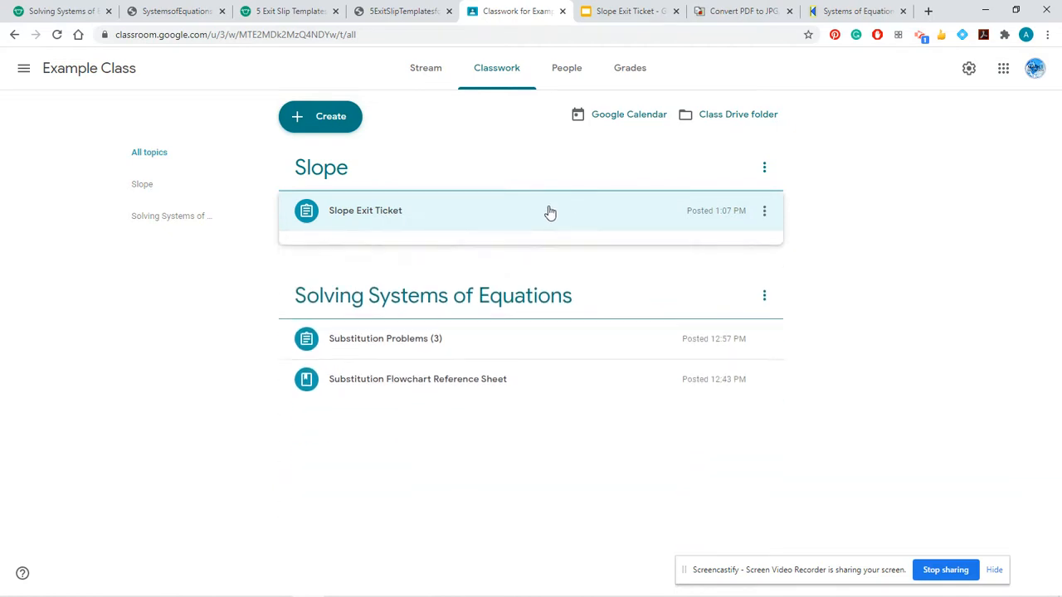
click(540, 365)
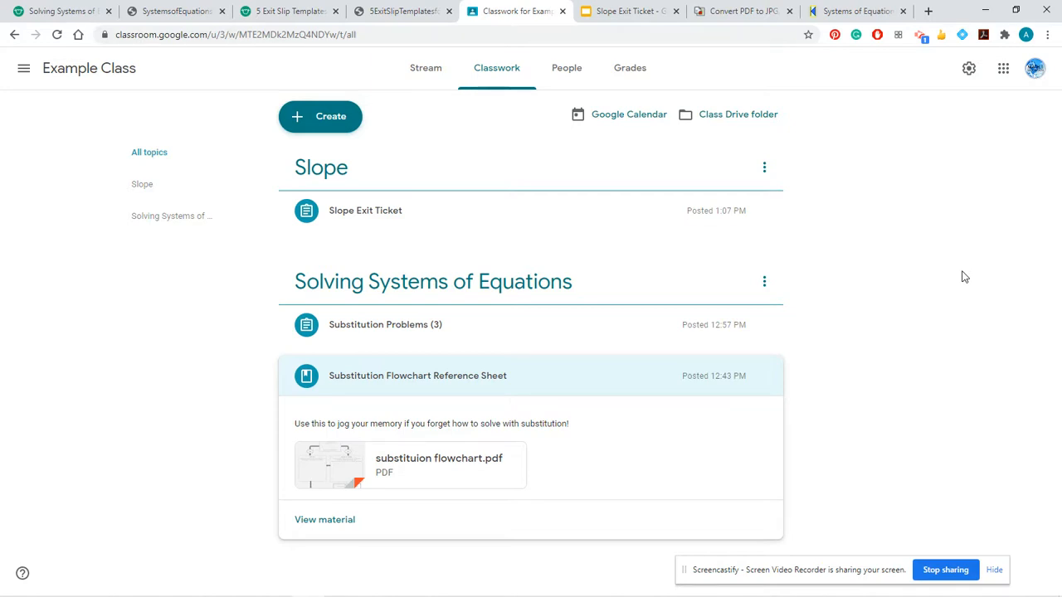
click(590, 325)
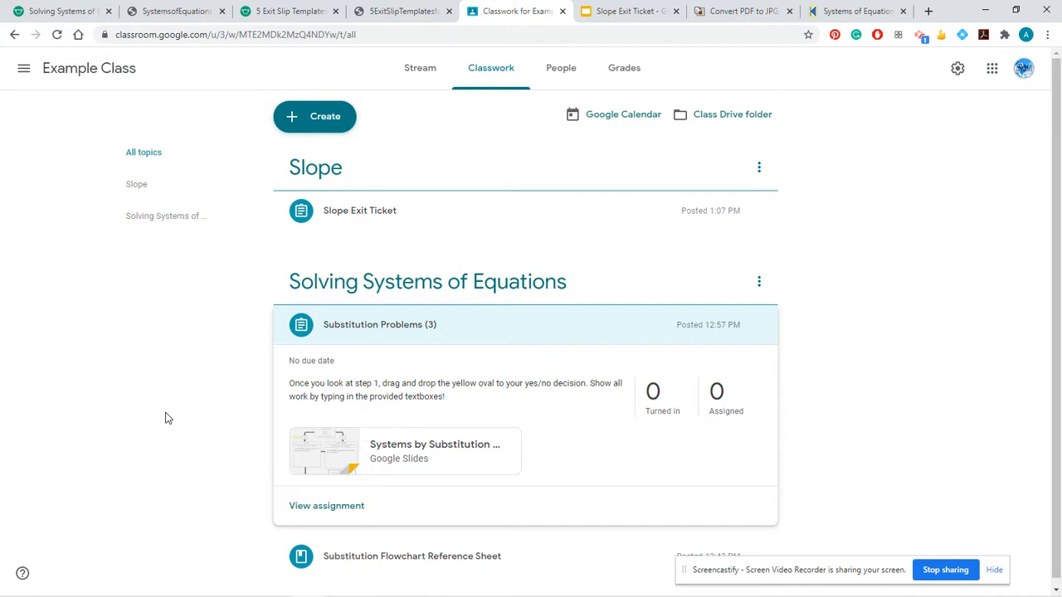
click(489, 331)
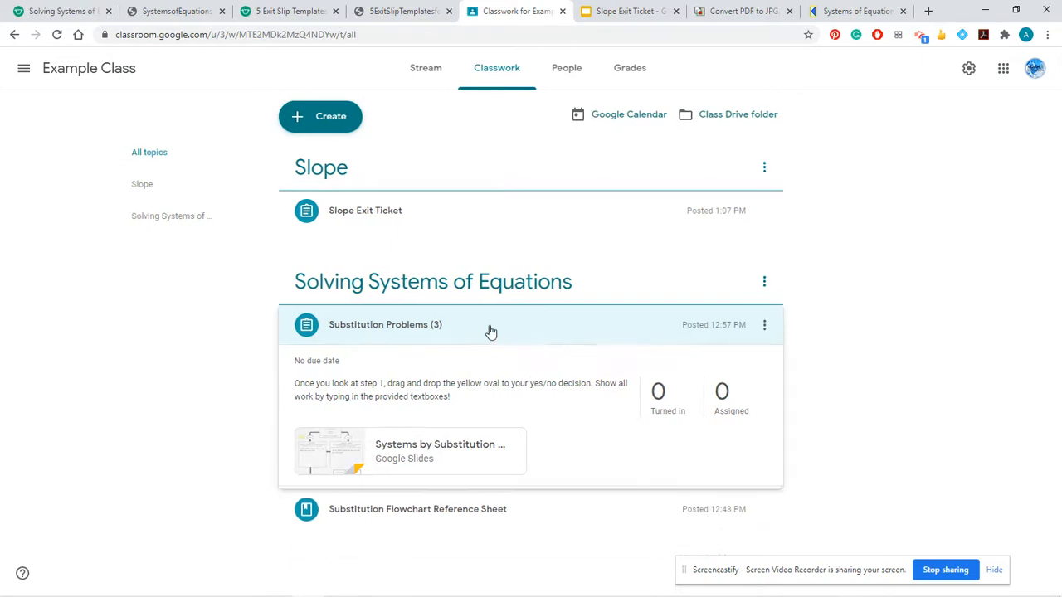